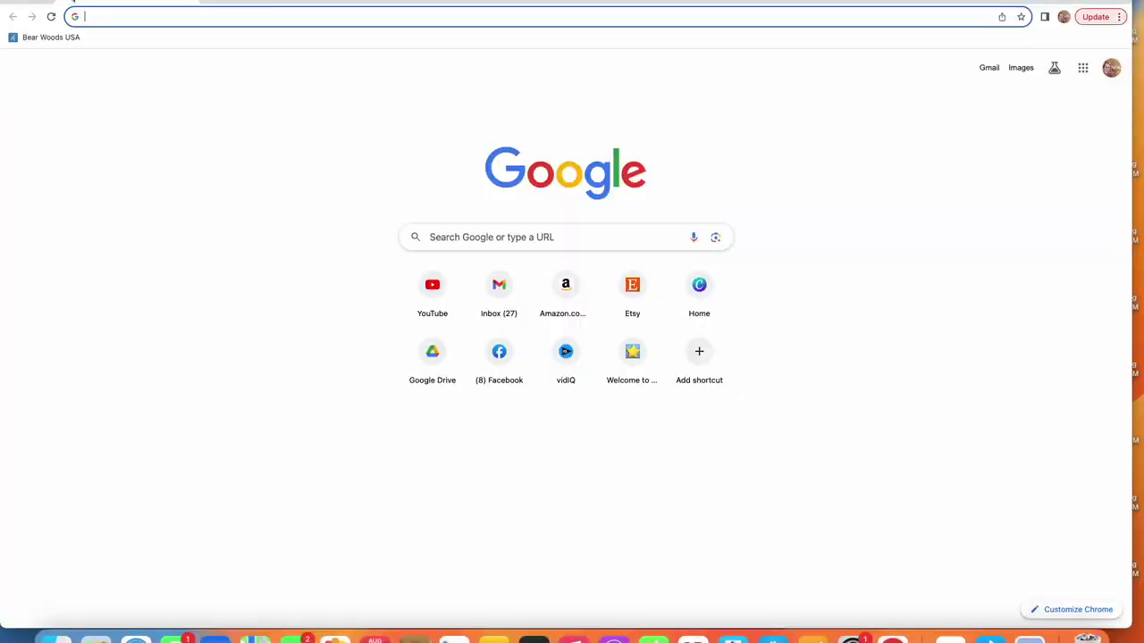
Step: Enter canva.com in the address bar of a new Chrome tab
text(canva.com)
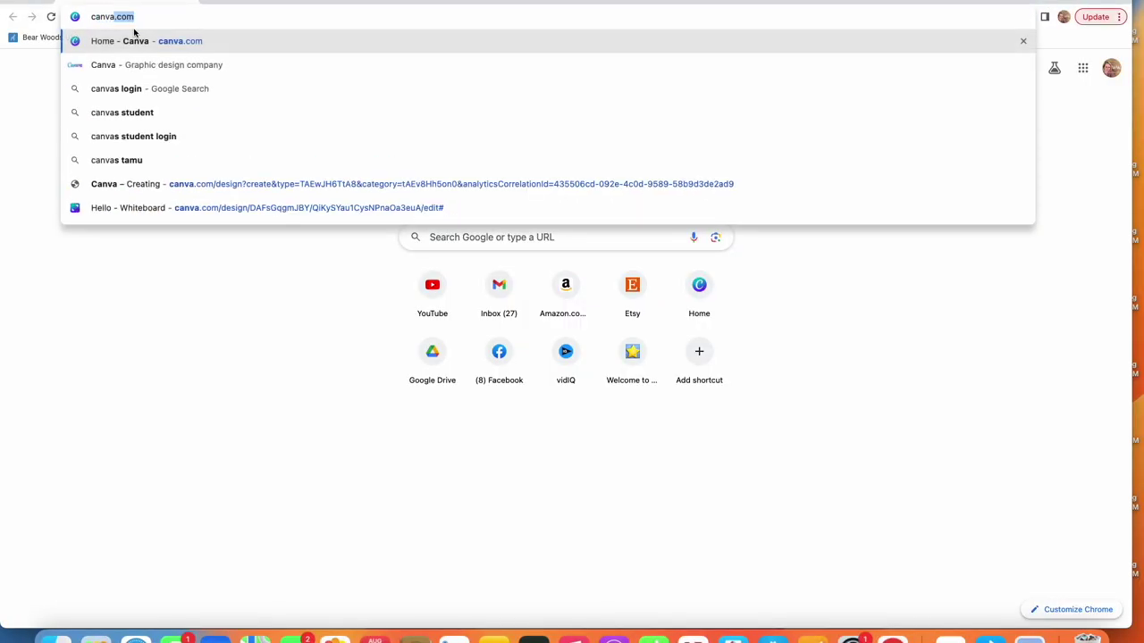
Step: Go to Canva and start a custom-size design of 8.5 × 11 inches
key(Return)
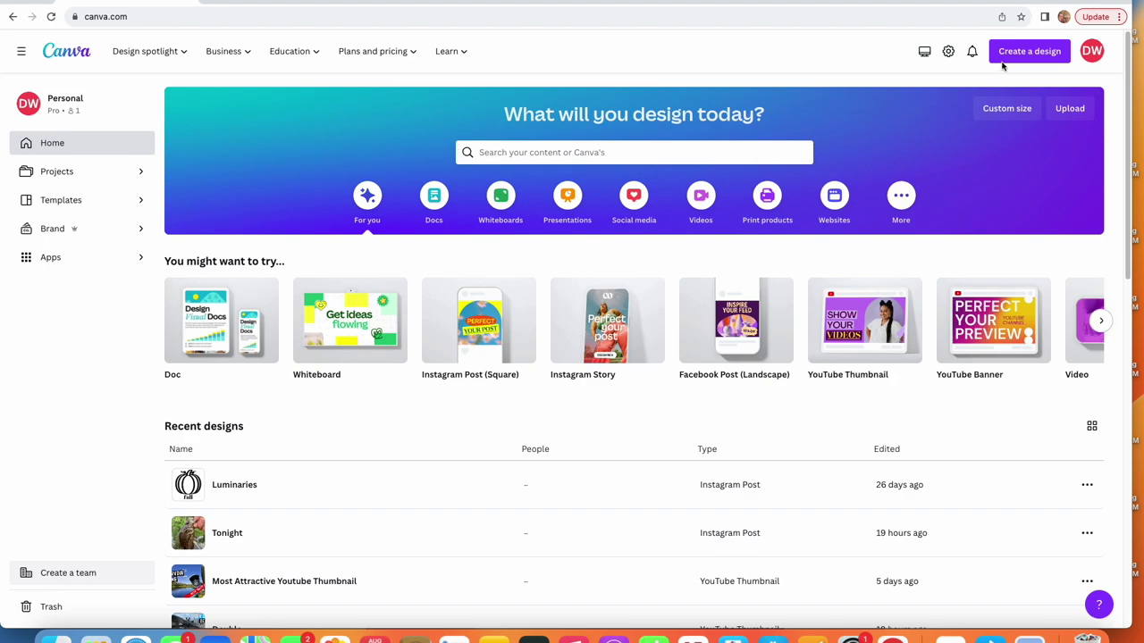
click(1008, 59)
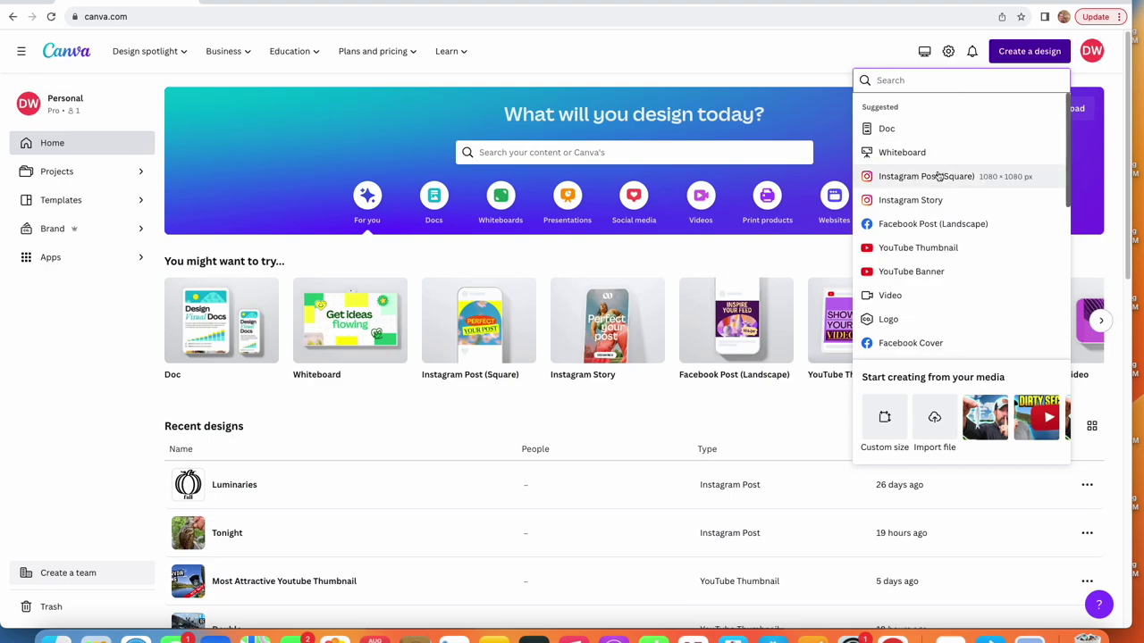
click(887, 419)
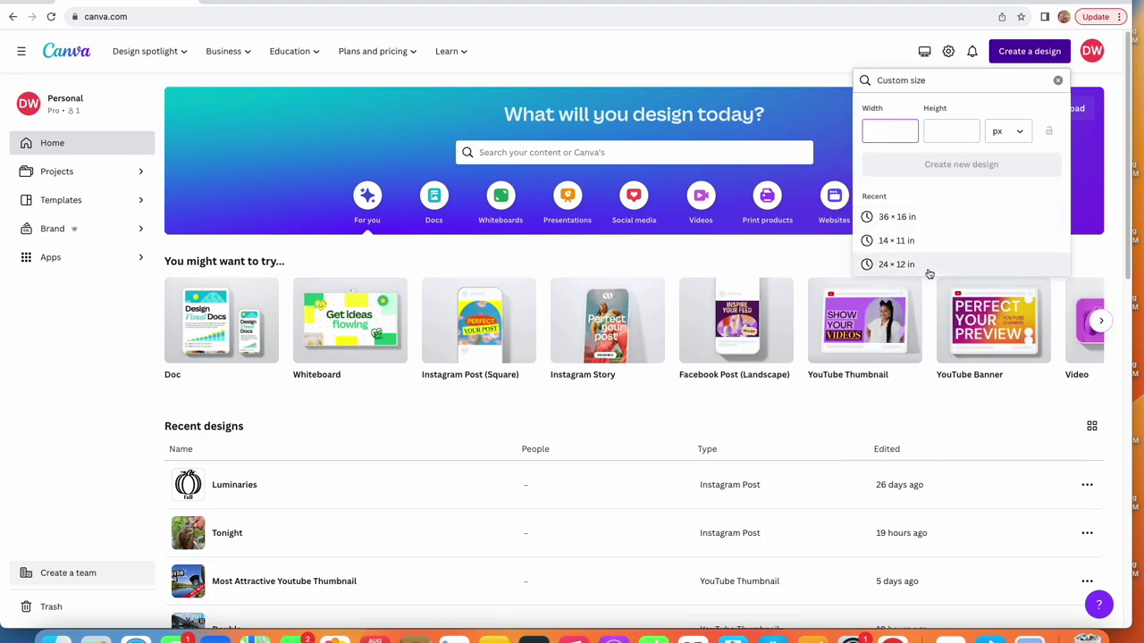
click(1021, 132)
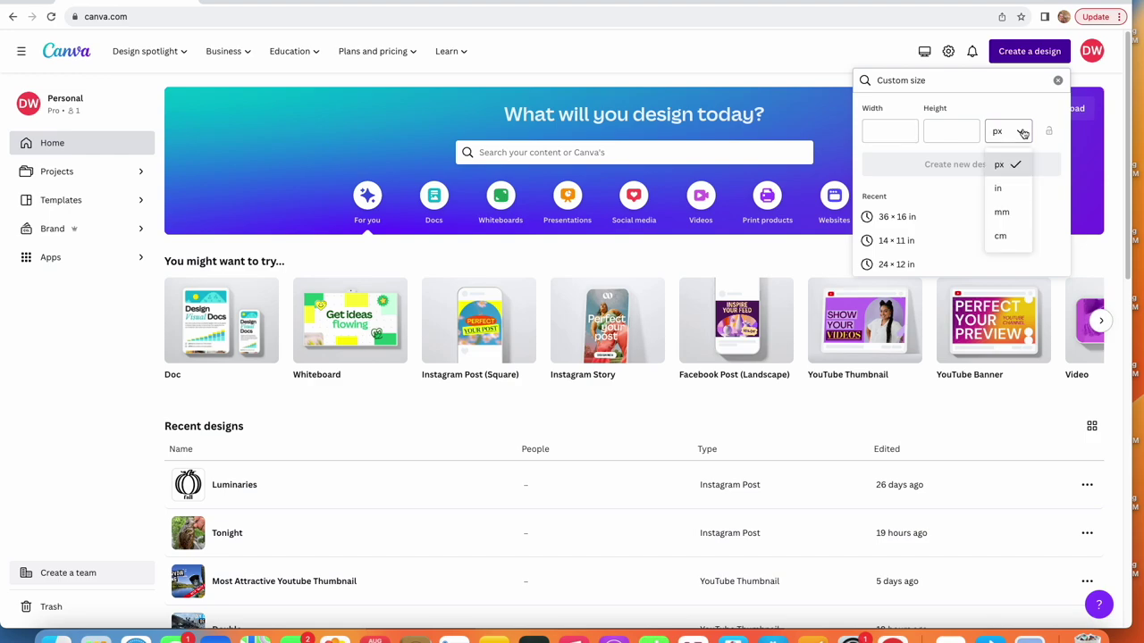
click(1004, 191)
click(876, 133)
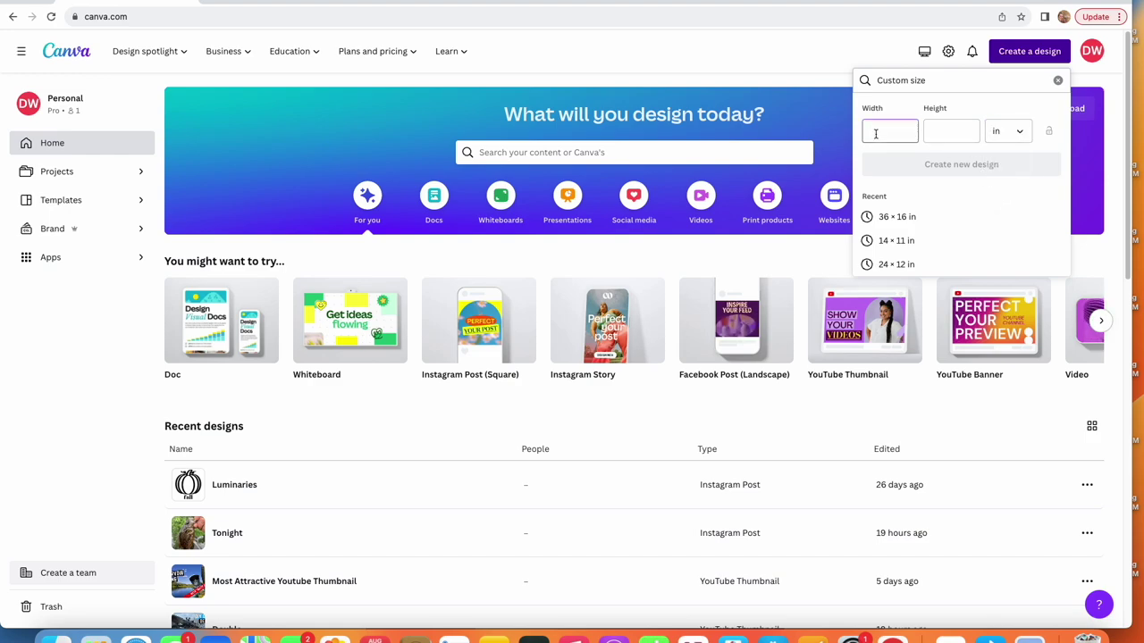
text(8.5)
key(Tab)
text(11)
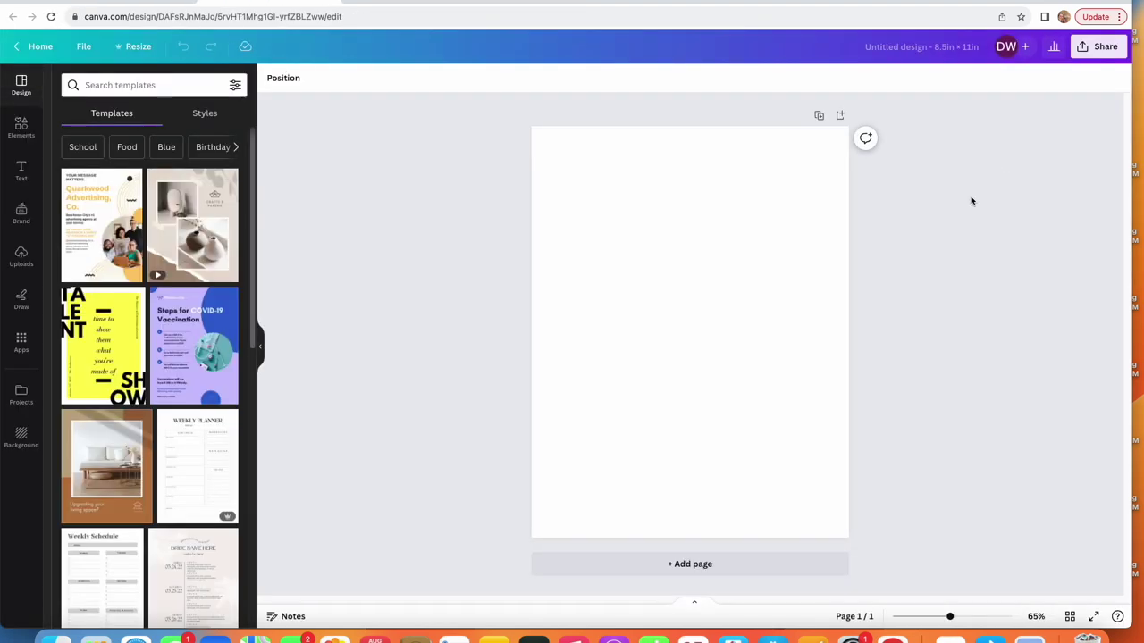
Step: Add a heading to the page and set its font to Archivo Black
click(22, 172)
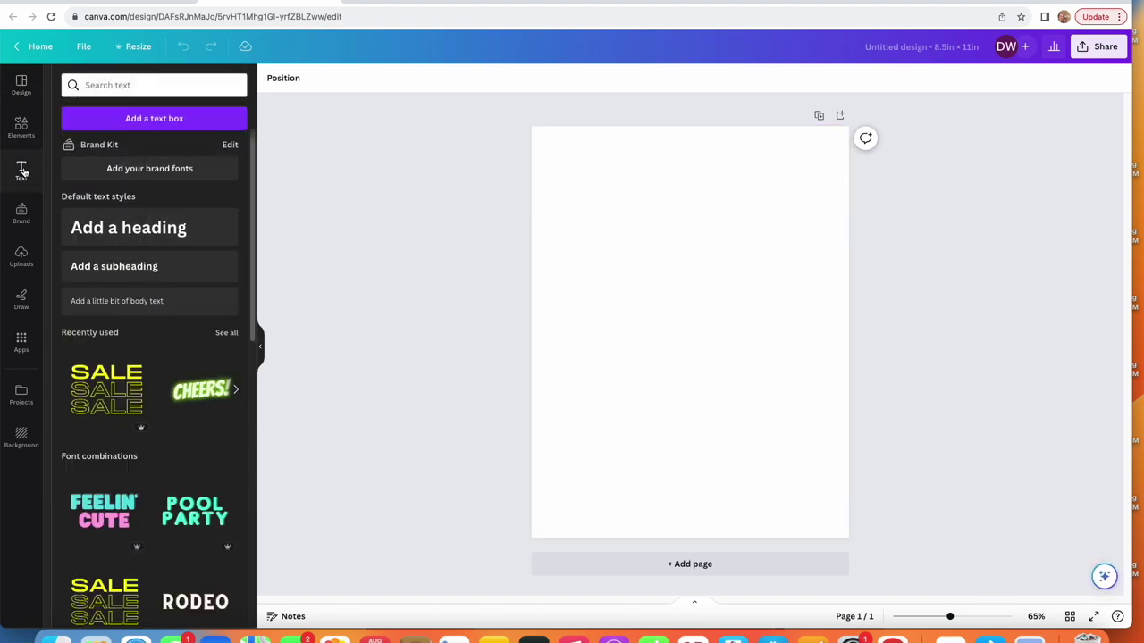
click(191, 228)
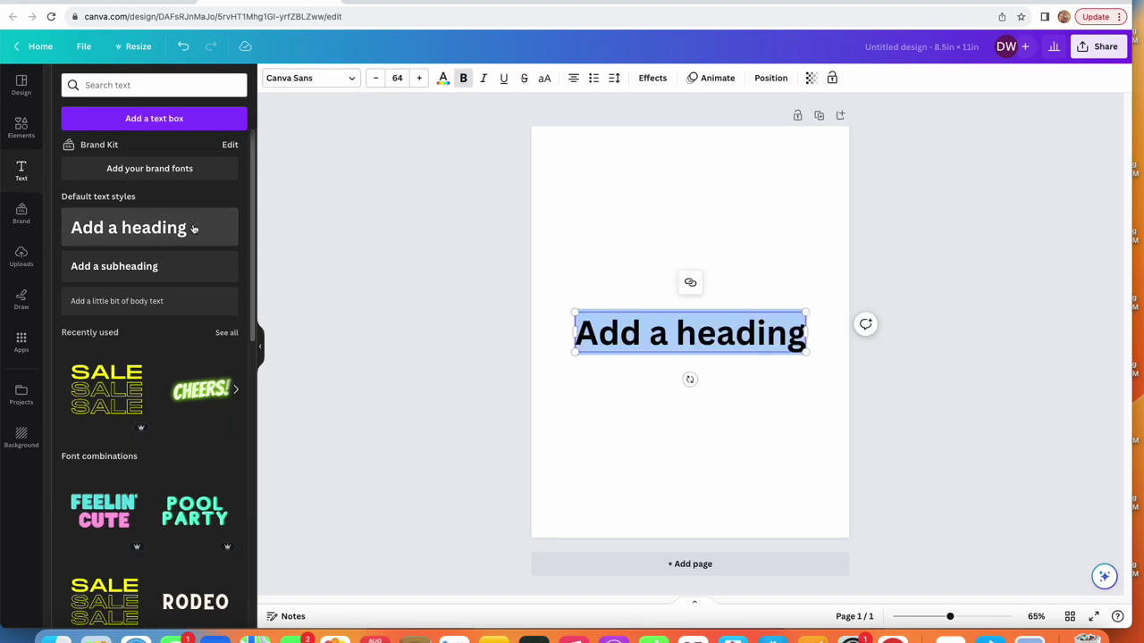
click(355, 81)
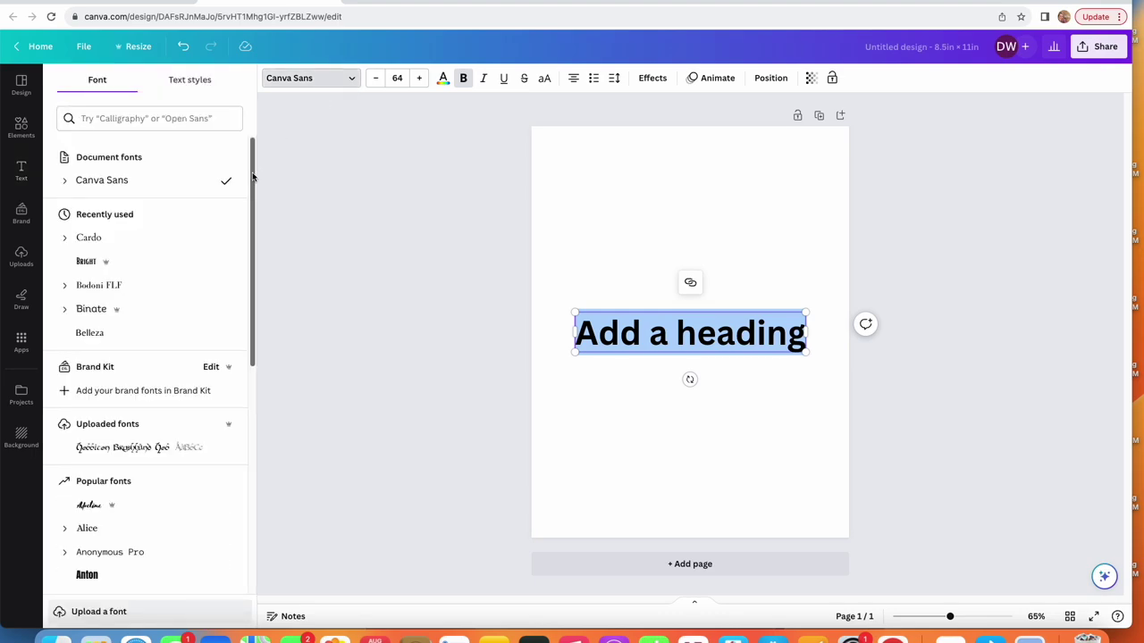
drag(253, 176, 253, 202)
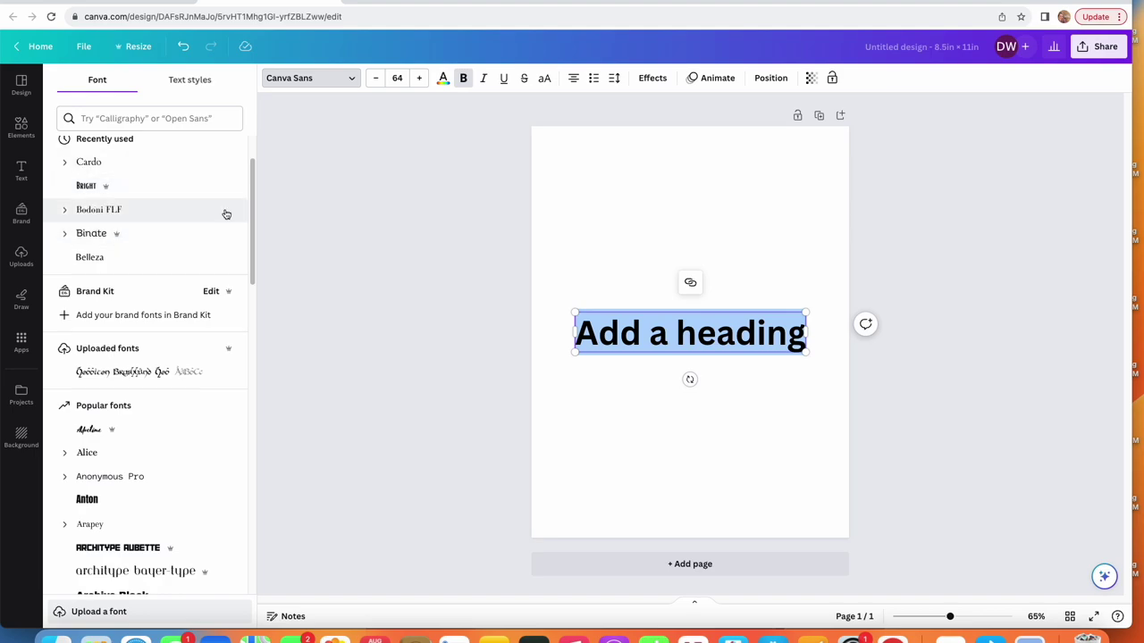
scroll(226, 214, down, 3)
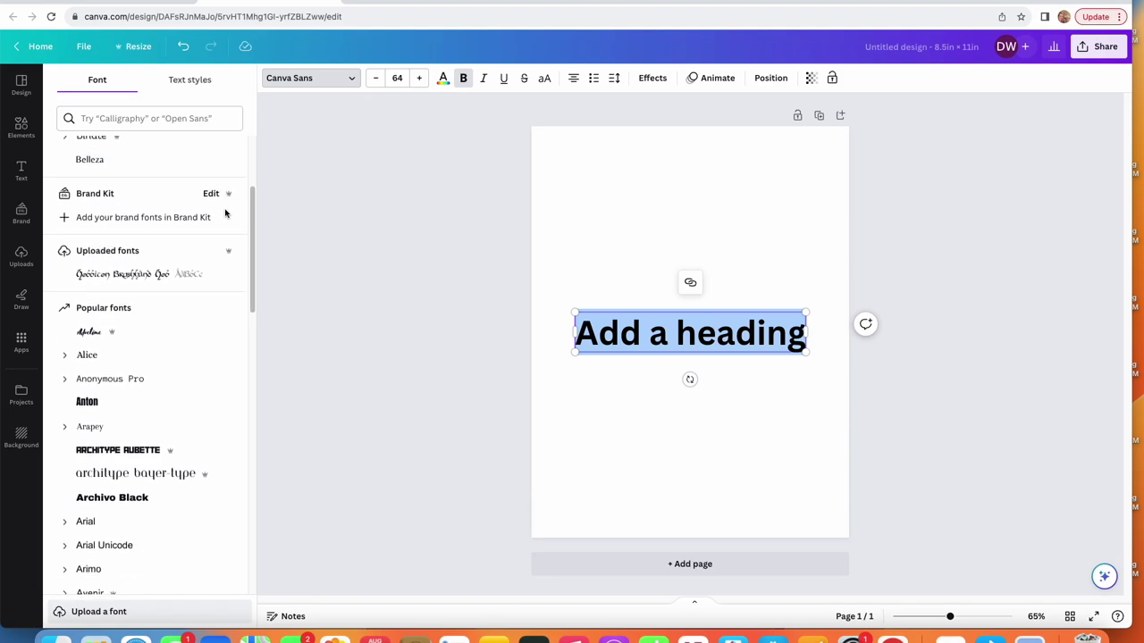
scroll(227, 215, down, 10)
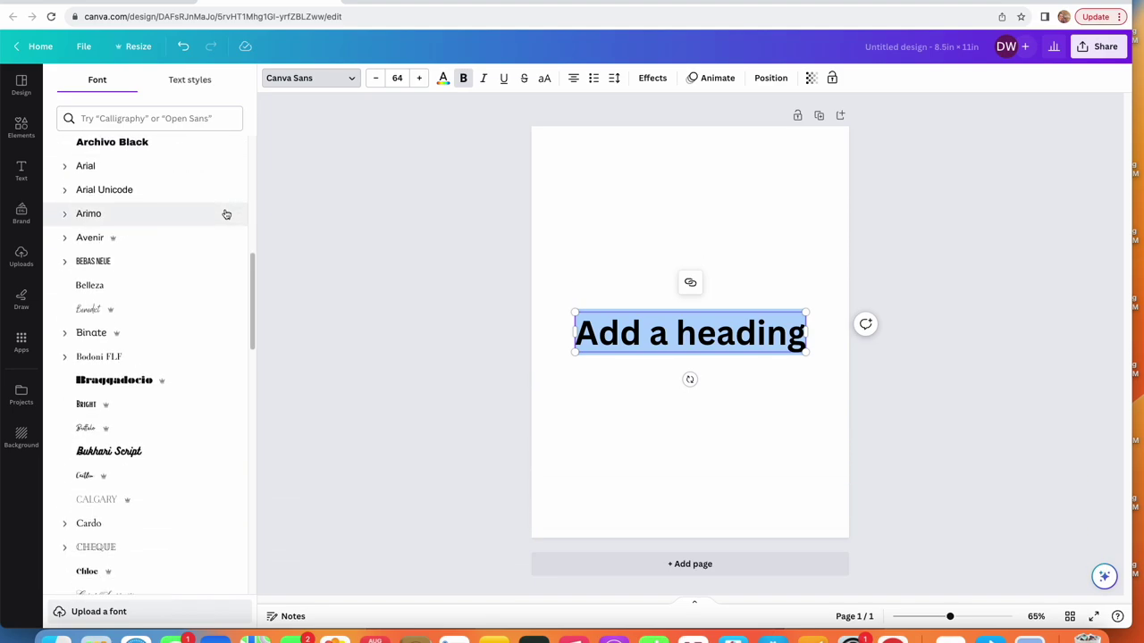
scroll(226, 214, down, 1)
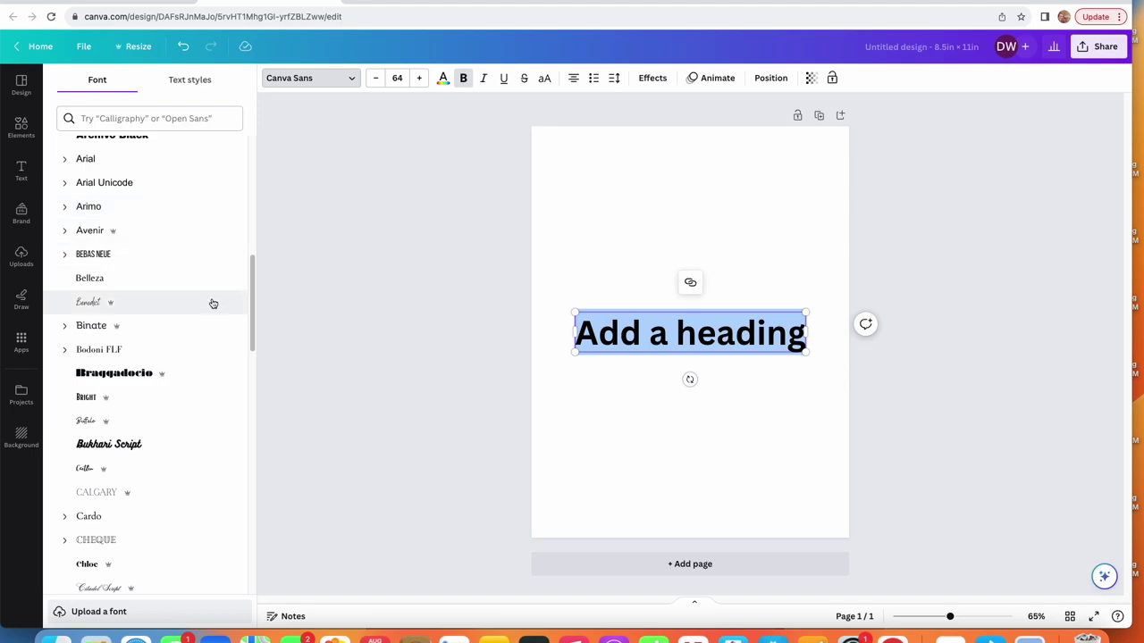
scroll(214, 301, up, 5)
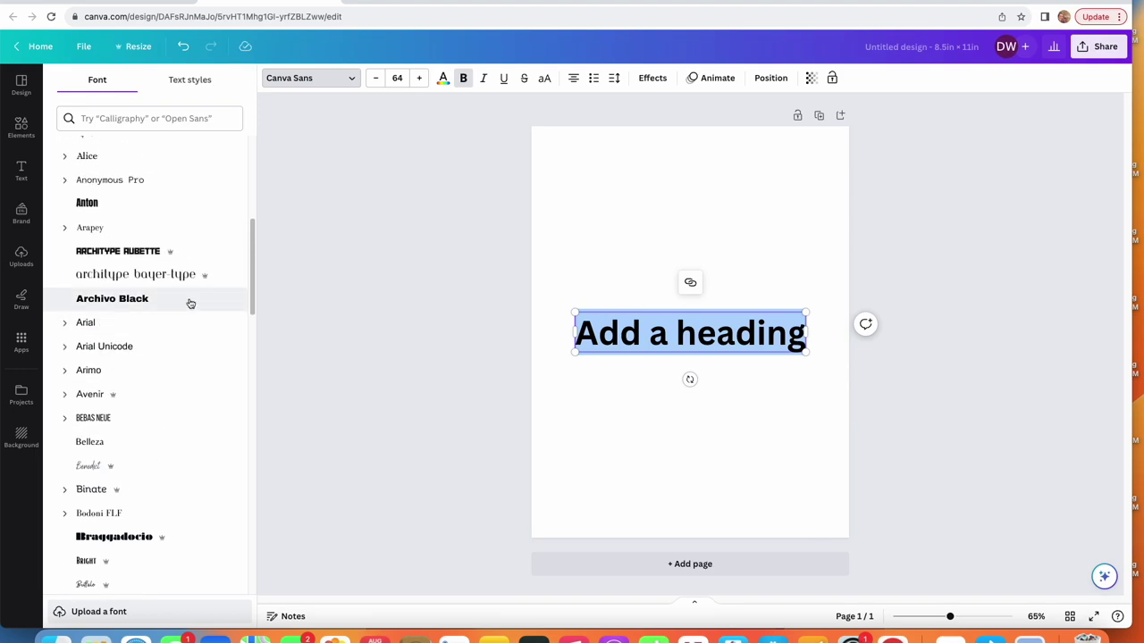
click(190, 304)
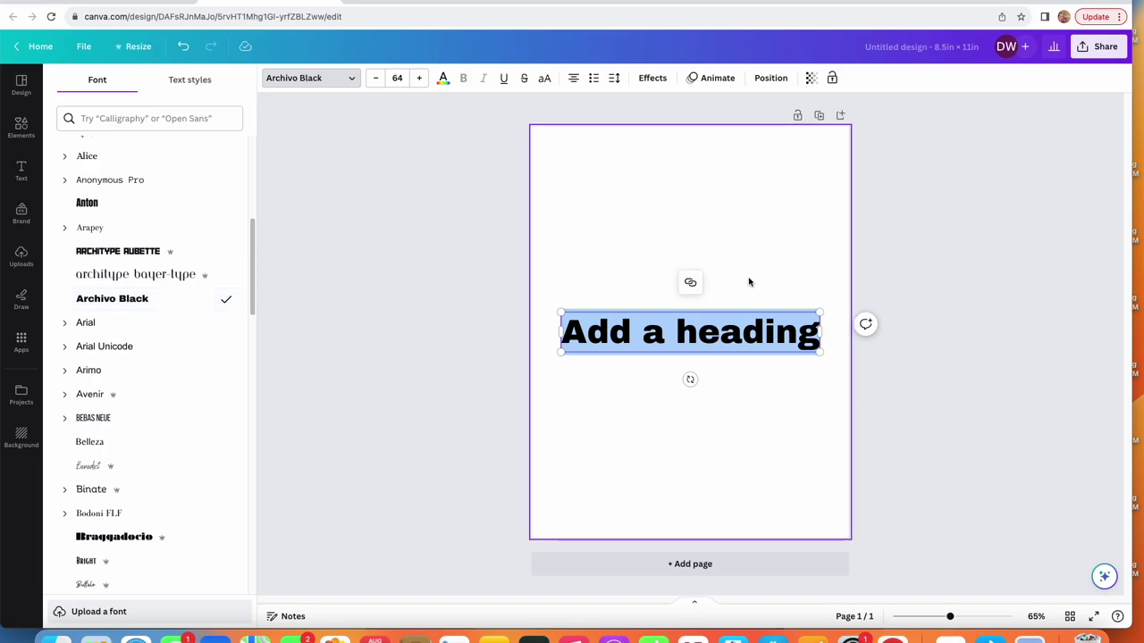
Step: Type DAVID as the heading, enlarge it to size 119, and centre it on the page
text(DV)
key(BackSpace)
text(AVID)
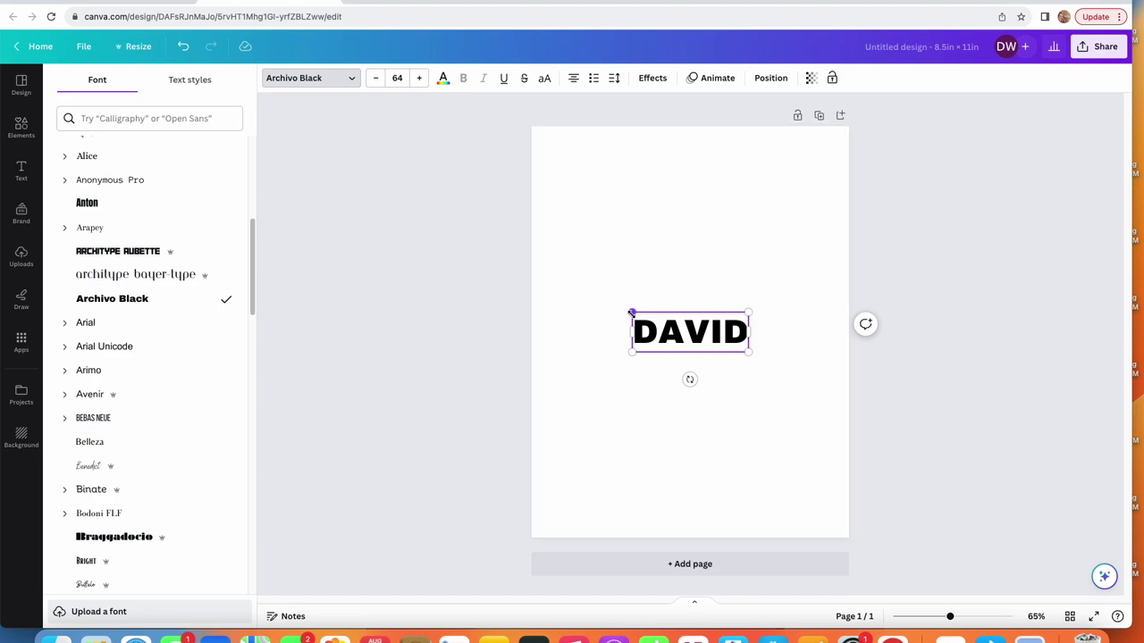
drag(633, 313, 588, 279)
drag(747, 351, 803, 370)
drag(678, 294, 675, 284)
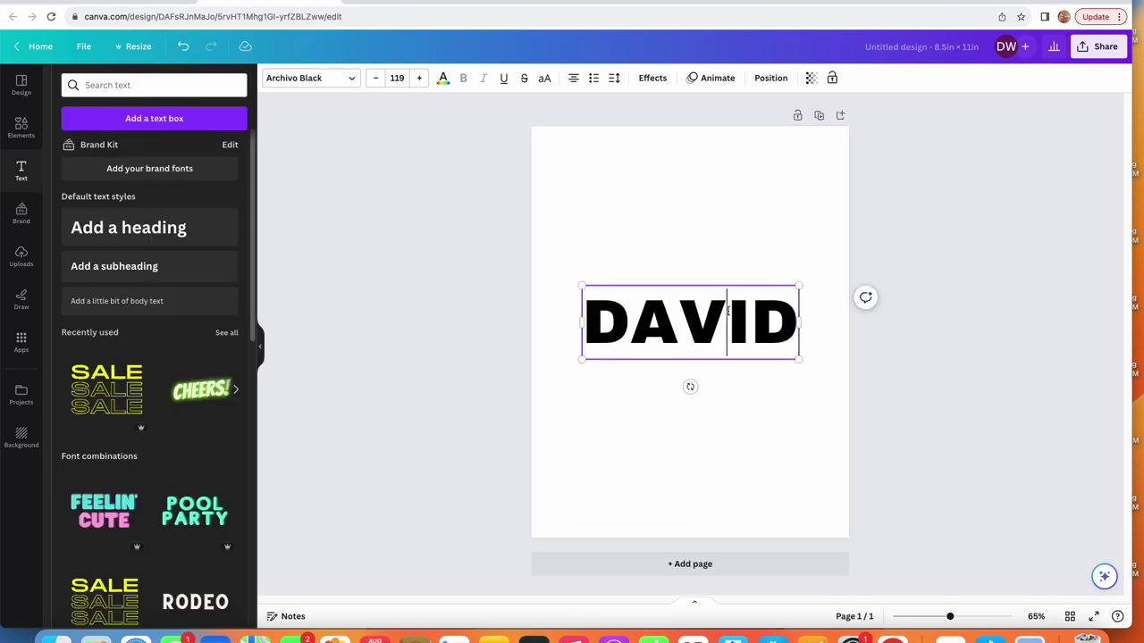
click(664, 80)
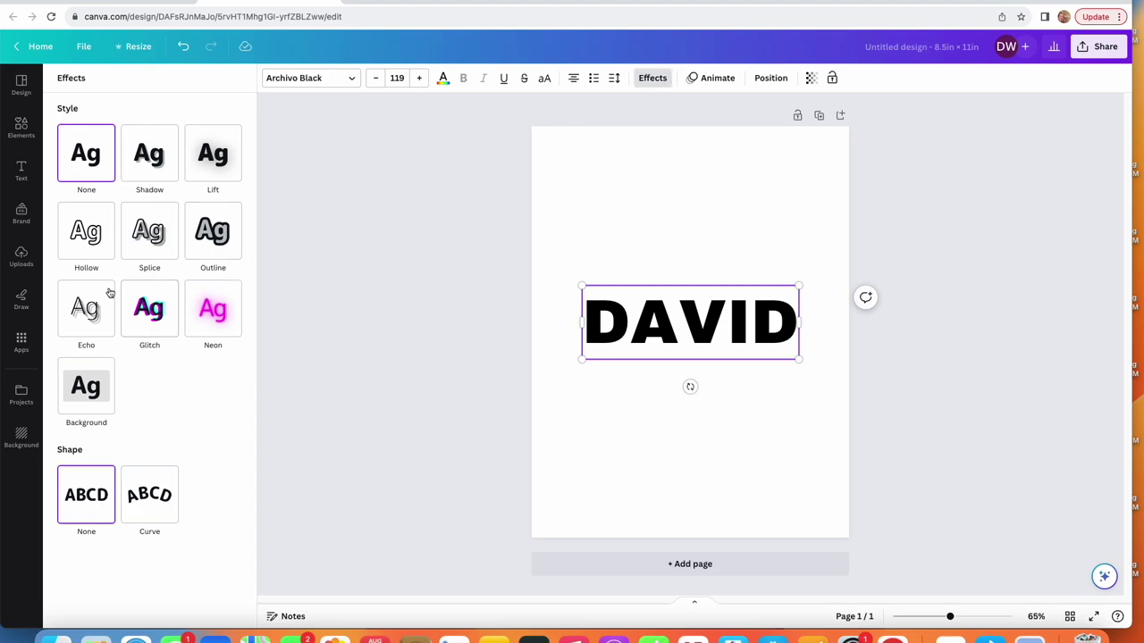
Step: Try the Hollow and thickened Outline effects on the heading, then retype it as 'David'
click(97, 238)
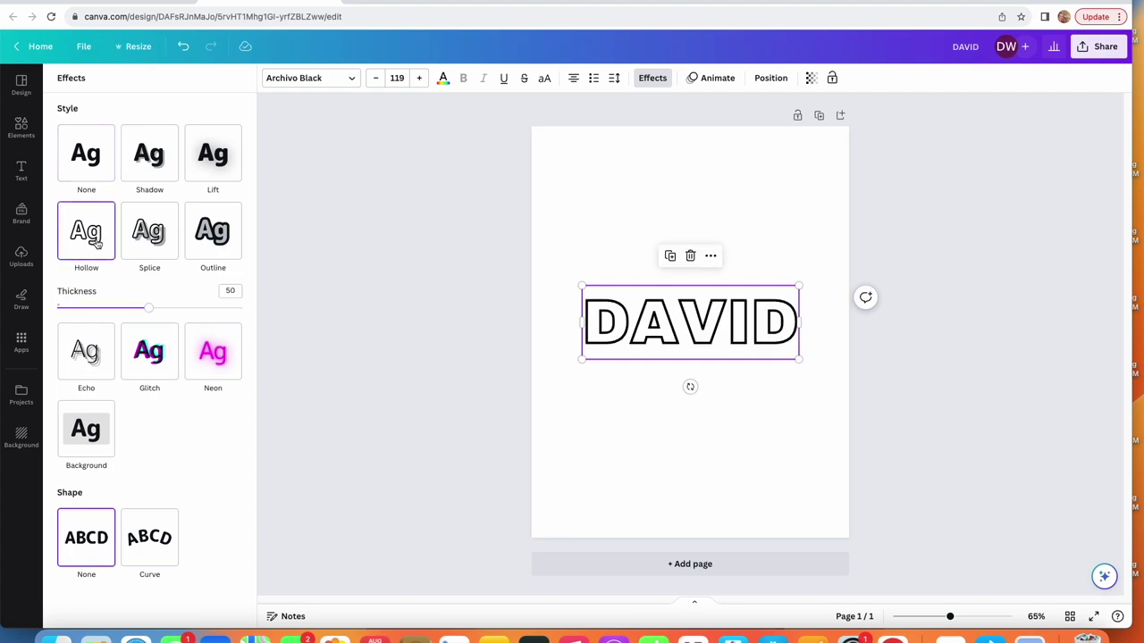
click(220, 234)
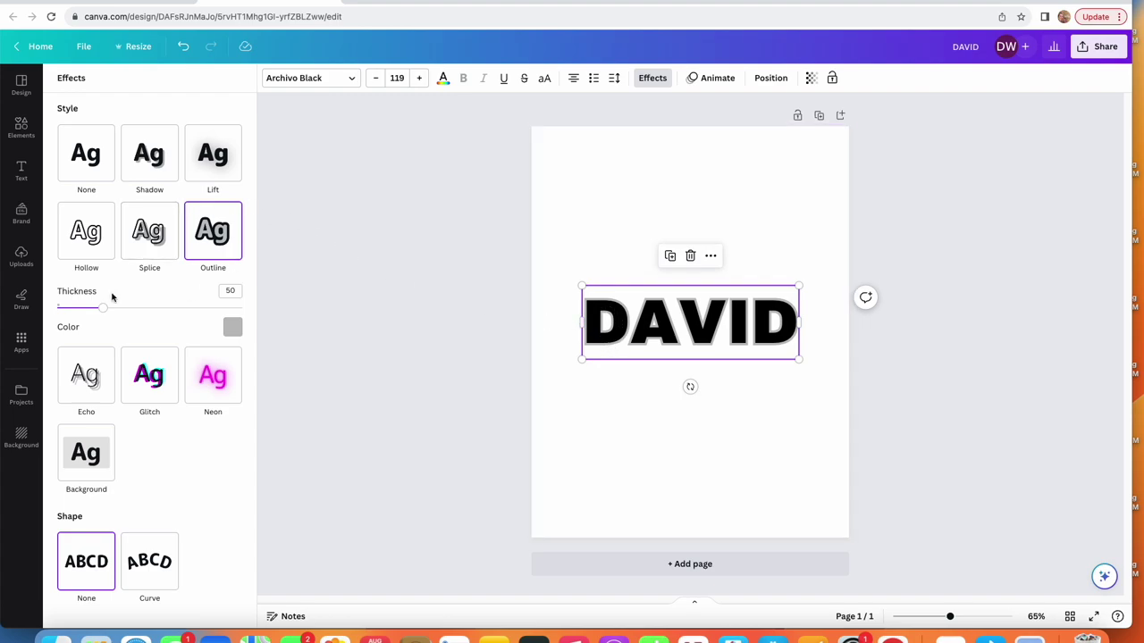
drag(102, 309, 278, 334)
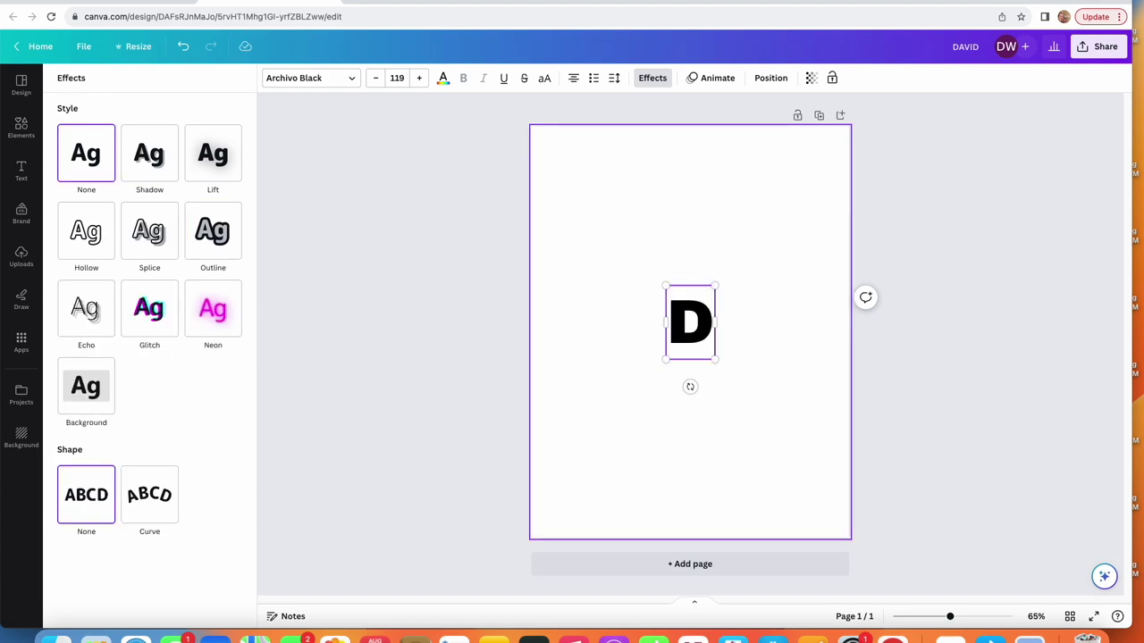
text(avid)
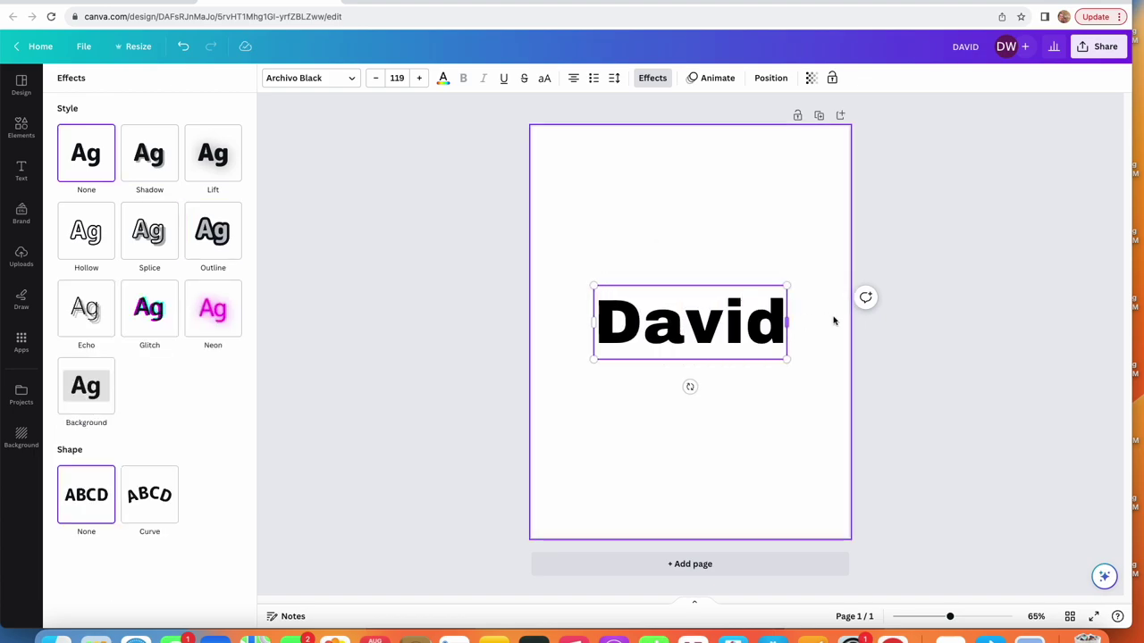
Step: Tighten David's letter spacing to -137, then return it to 0
click(613, 78)
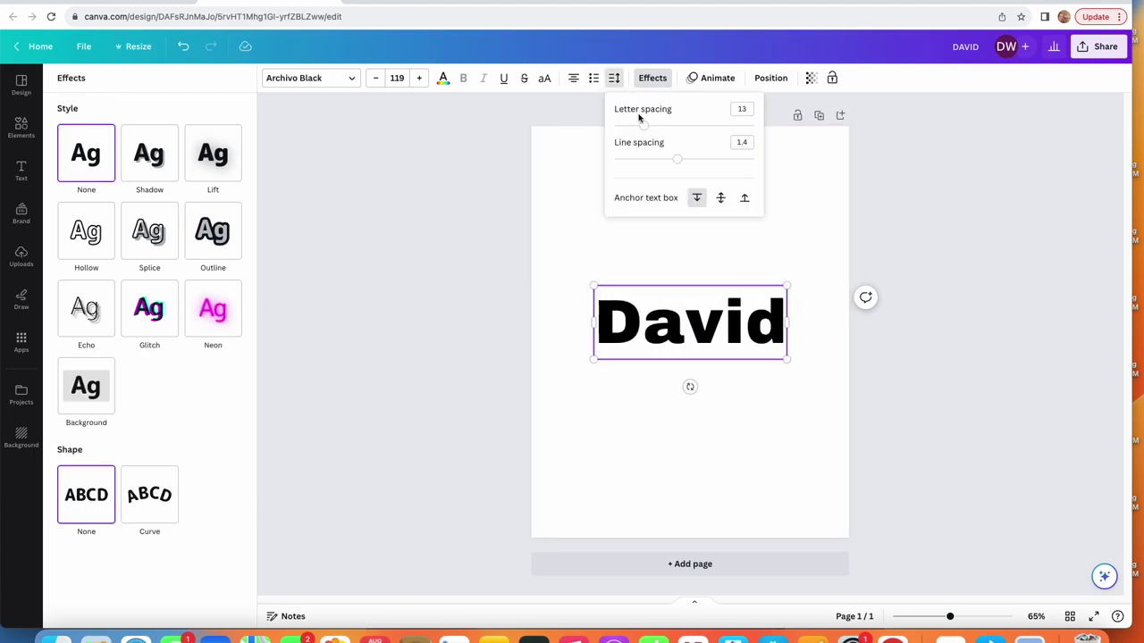
drag(641, 122, 623, 126)
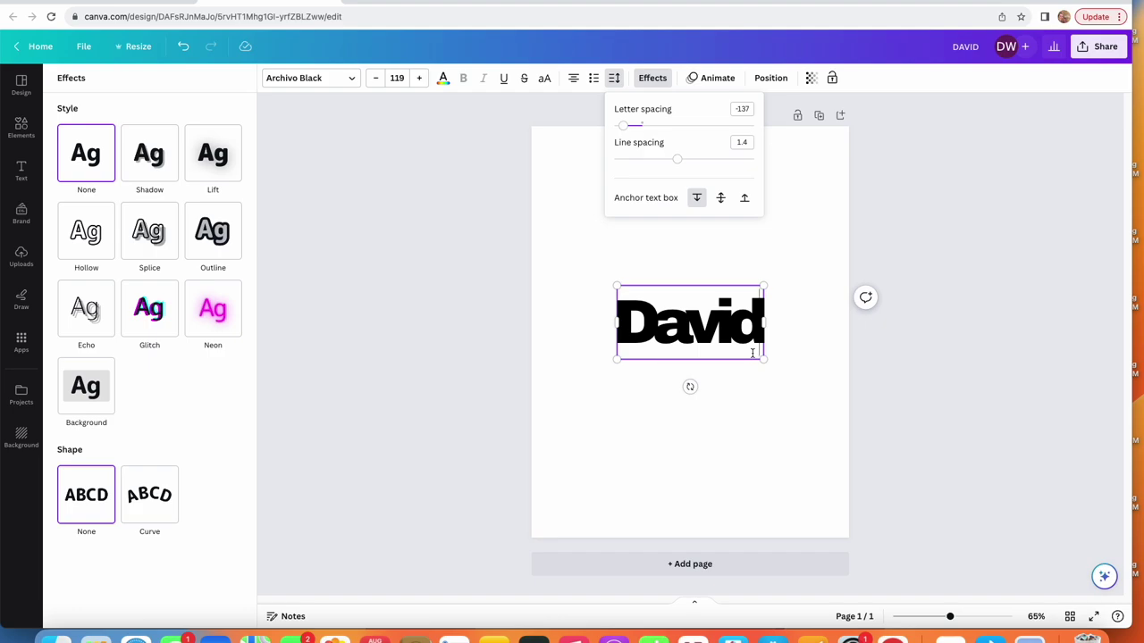
drag(629, 127, 643, 130)
Step: Search fonts for 'script', try Nexa Script, and apply Feeling Passionate to David
click(310, 78)
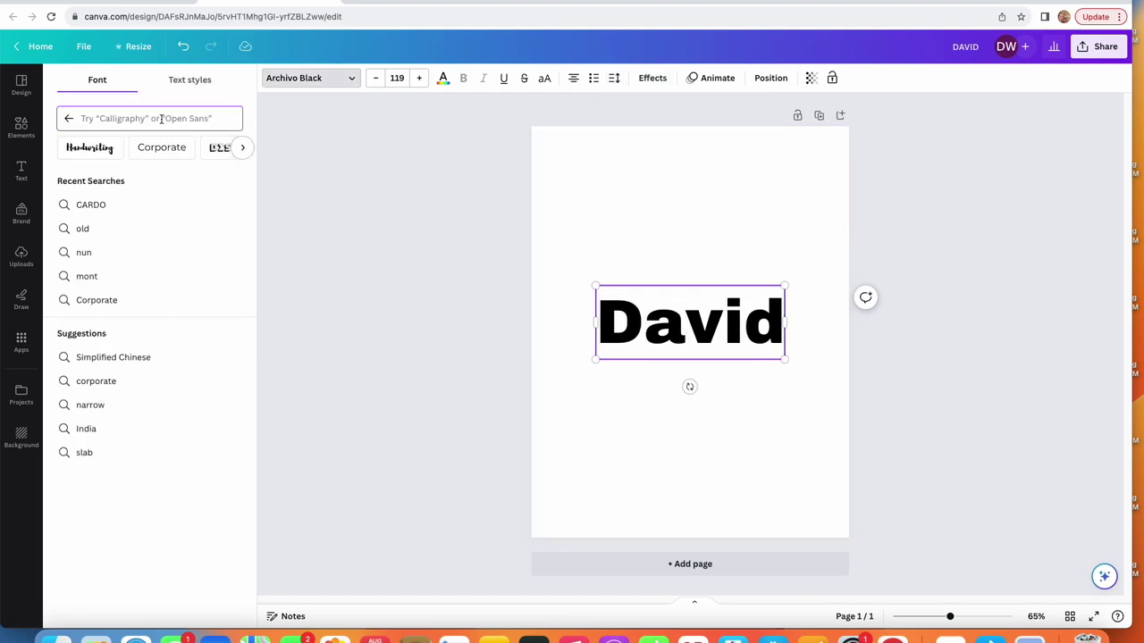
text(script)
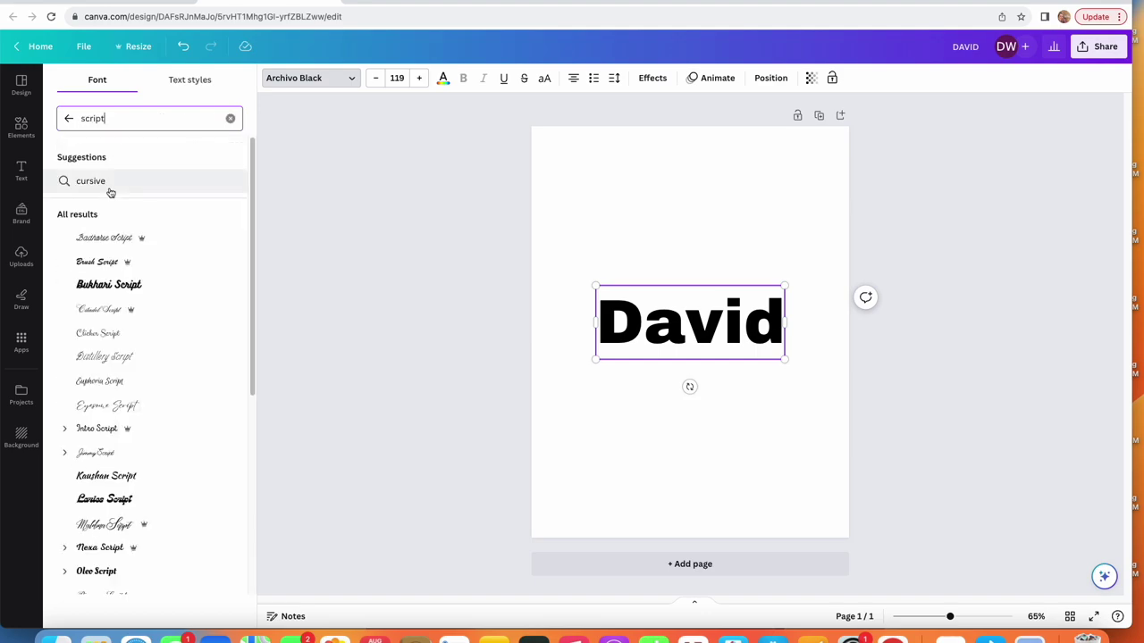
drag(251, 146, 263, 184)
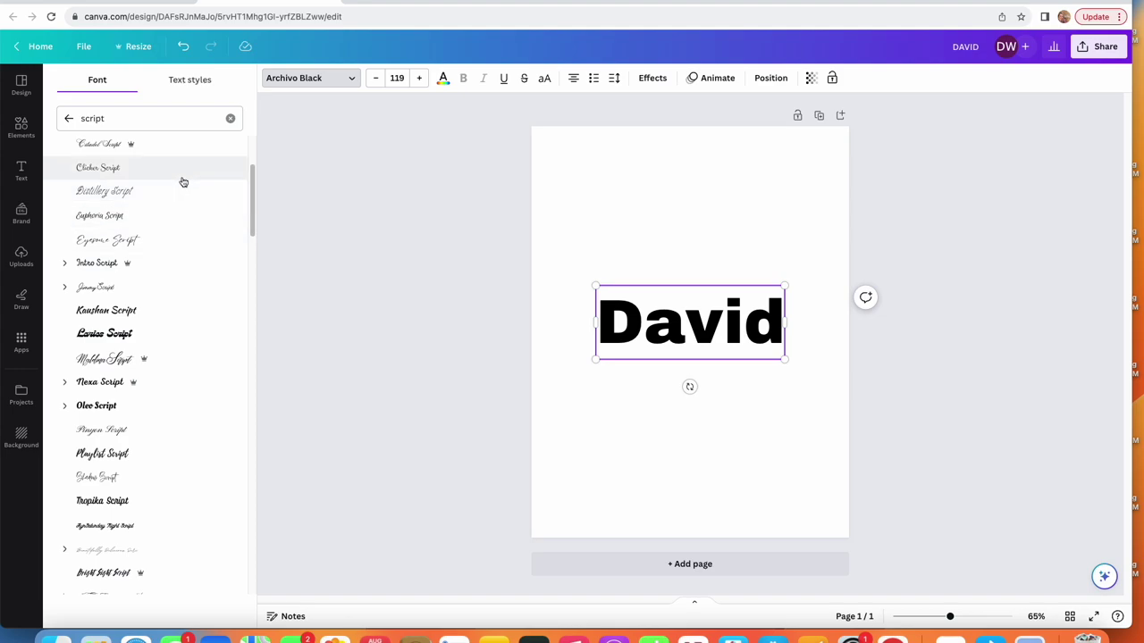
scroll(177, 340, down, 3)
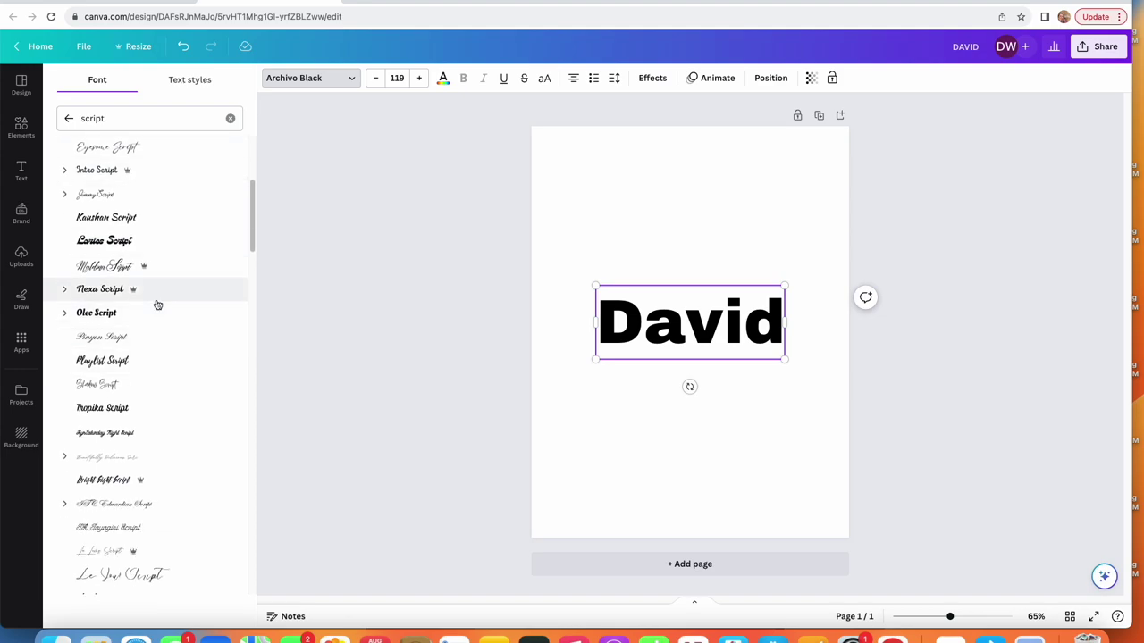
click(175, 266)
click(165, 295)
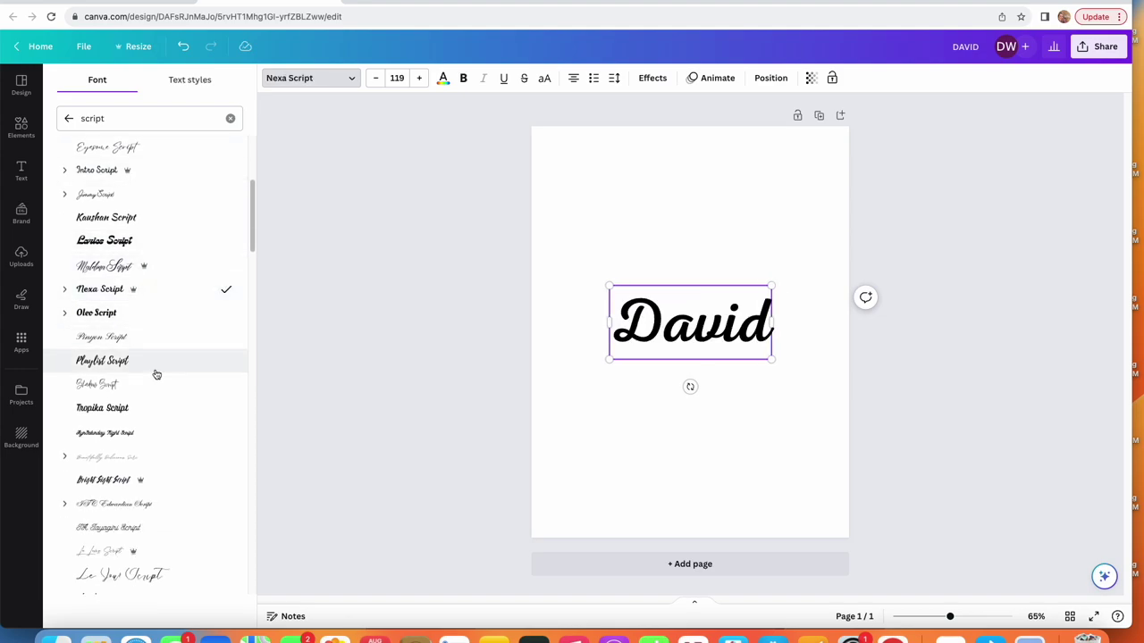
scroll(153, 373, down, 10)
click(154, 404)
click(733, 304)
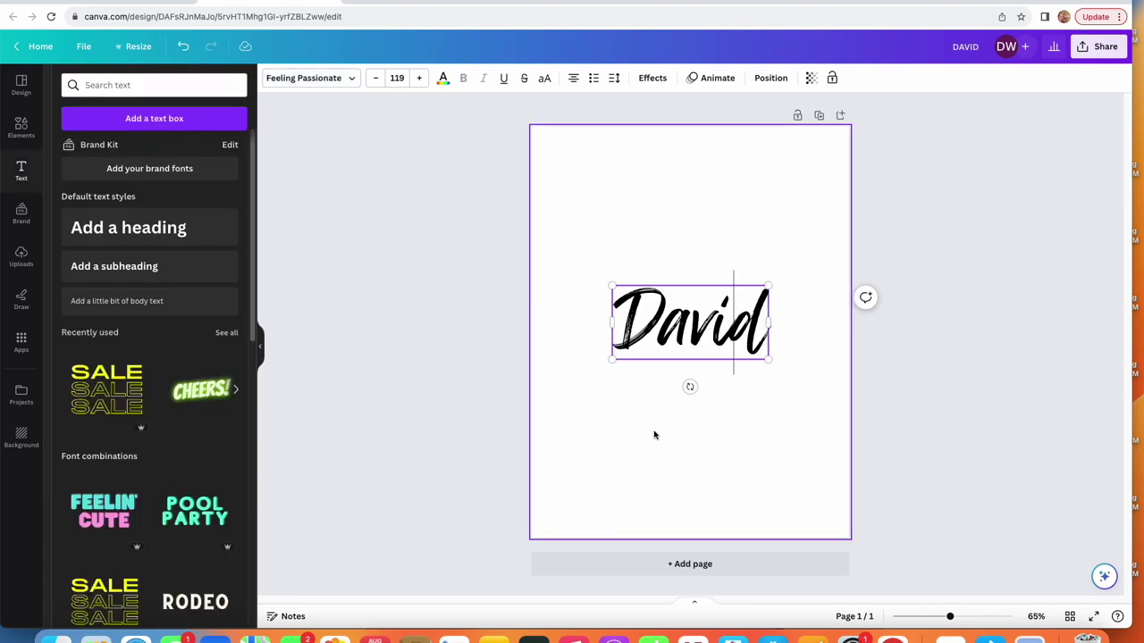
Step: Move the David text up toward the top of the page
click(863, 438)
click(728, 326)
drag(727, 324, 721, 230)
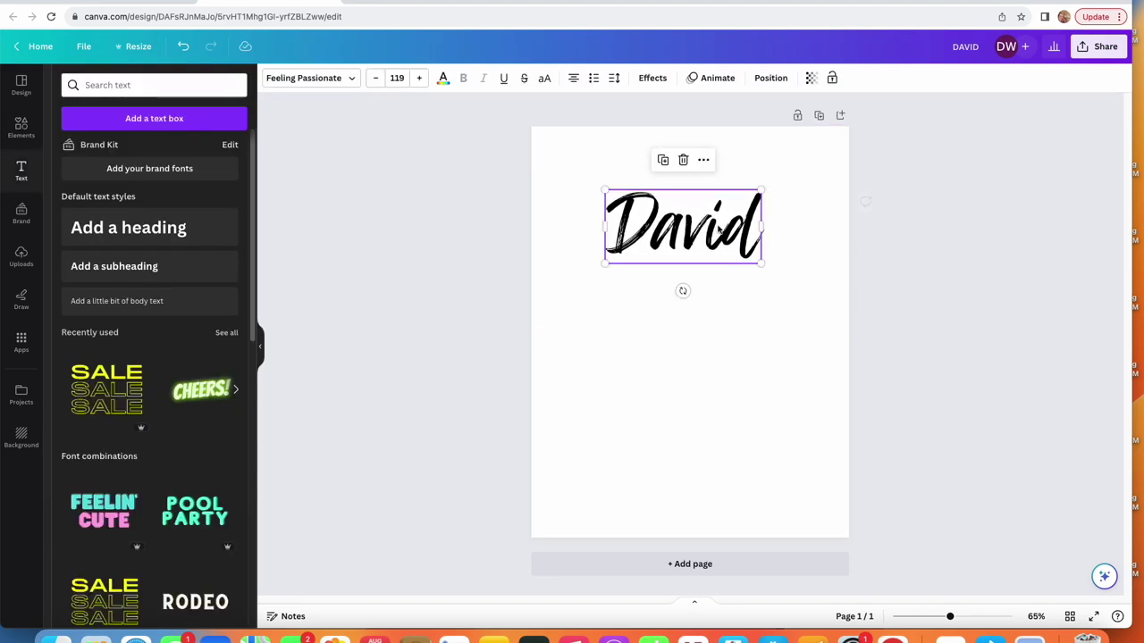
click(720, 354)
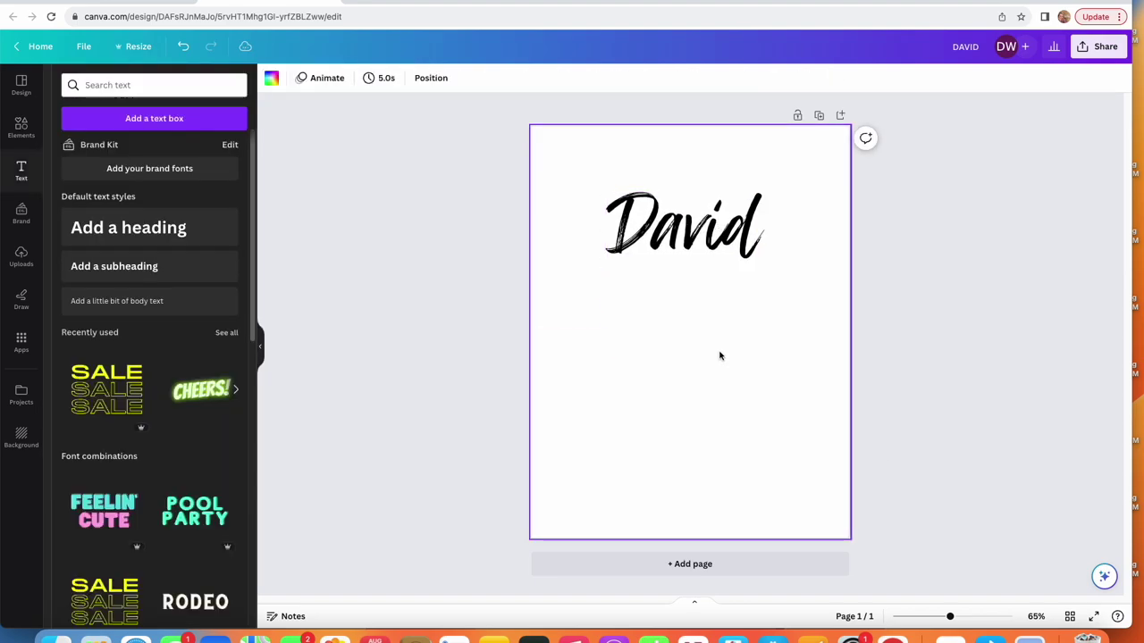
Step: Search Elements for 'bear' and add a bear graphic to the page
click(21, 125)
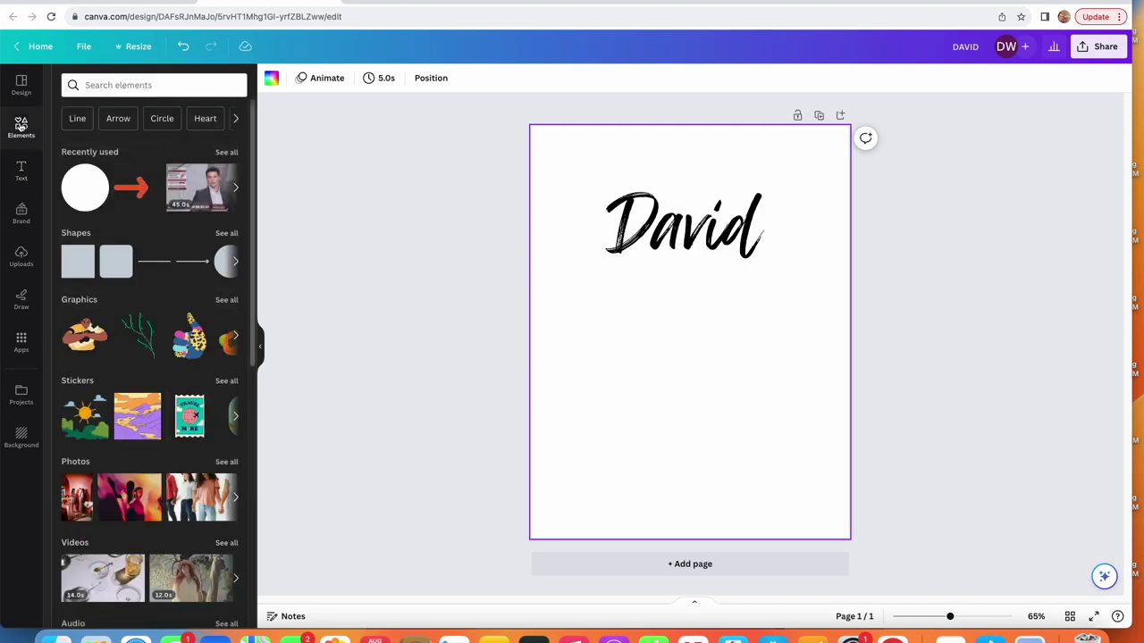
click(143, 84)
text(bear)
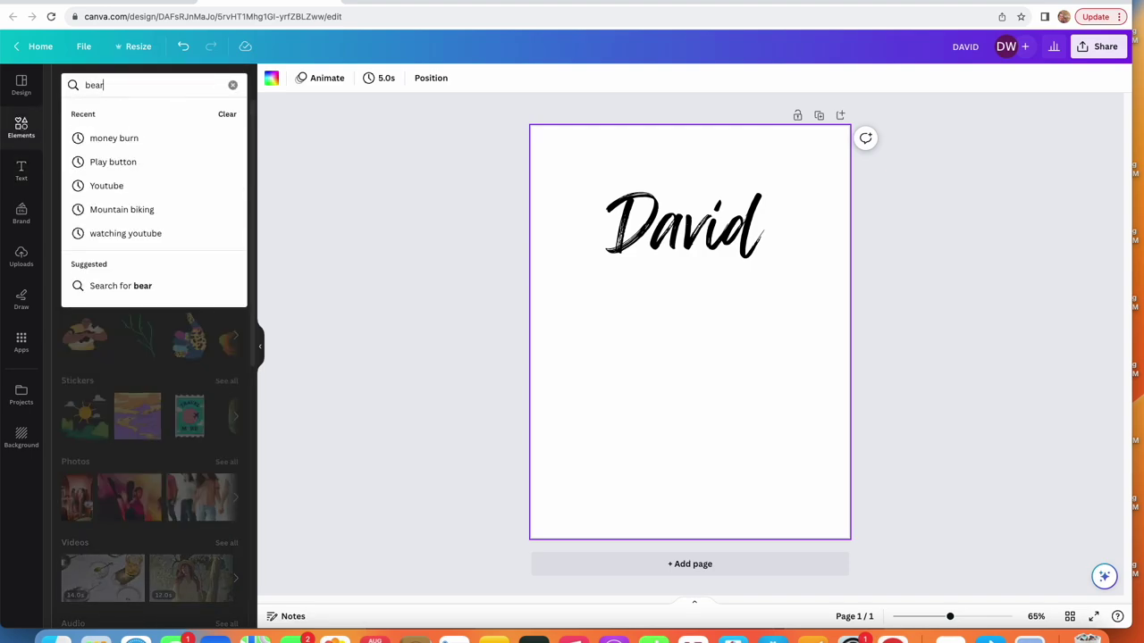
key(Return)
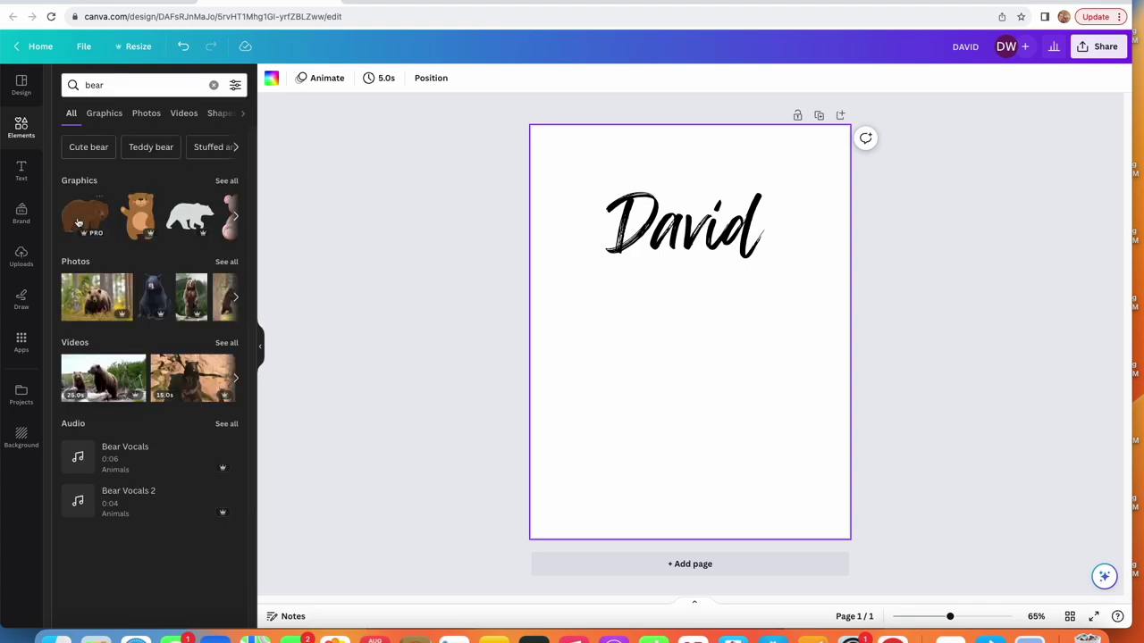
click(181, 217)
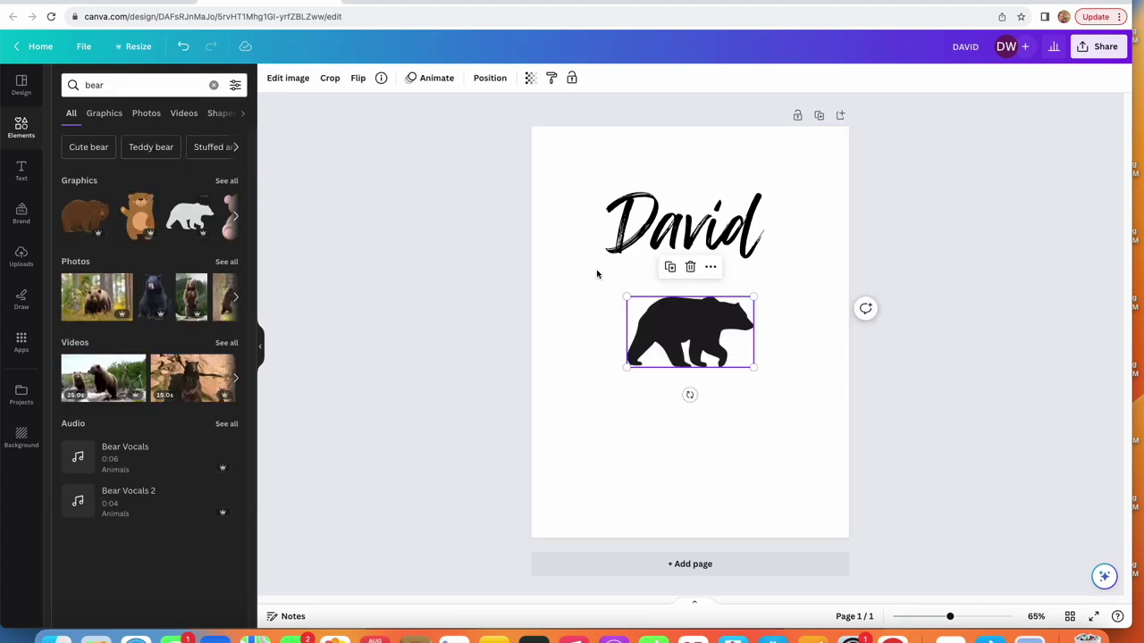
Step: Swap in the cute standing brown bear, centre it, and nudge David slightly right
click(233, 181)
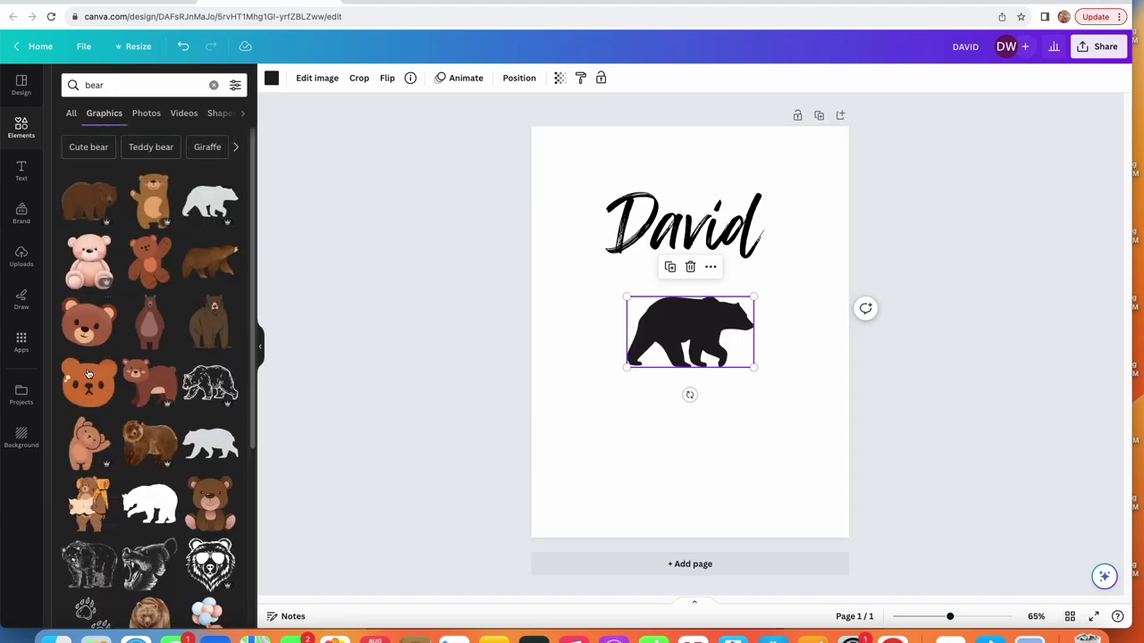
click(211, 260)
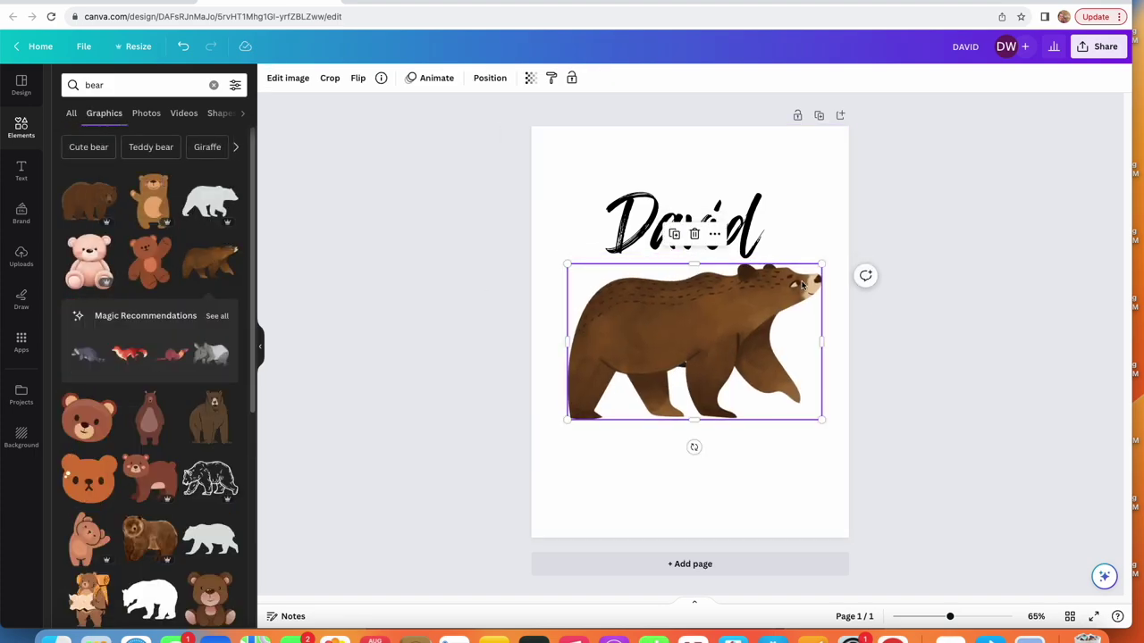
scroll(151, 402, down, 1)
click(150, 384)
drag(698, 378, 730, 374)
drag(731, 212, 738, 215)
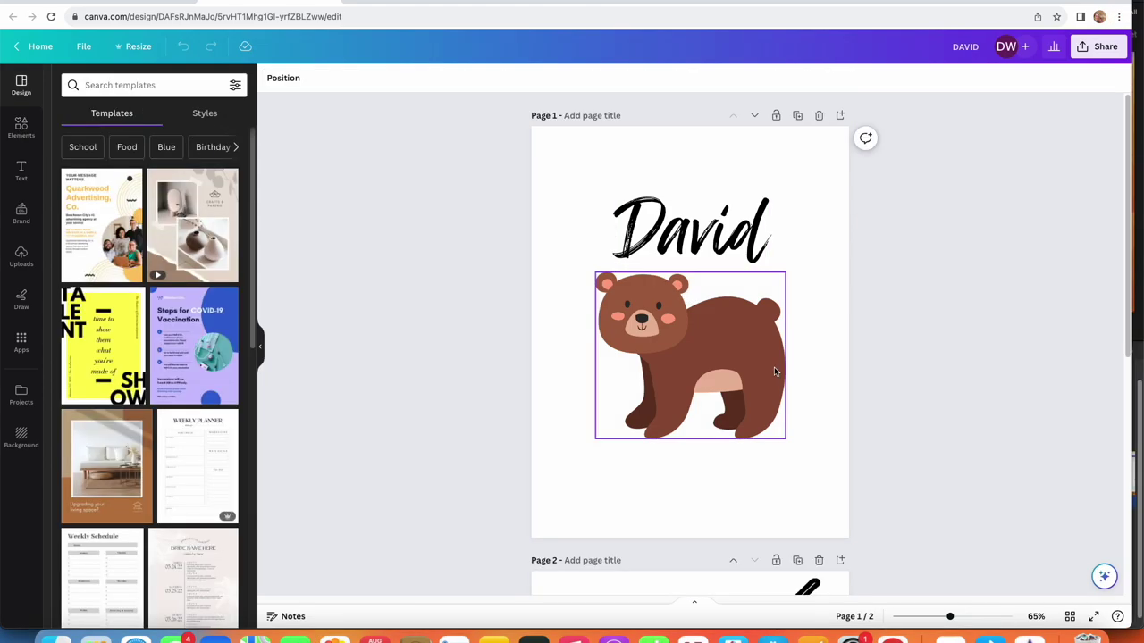
Step: Give the bear an Outline shadow and reduce its size to 13
click(295, 81)
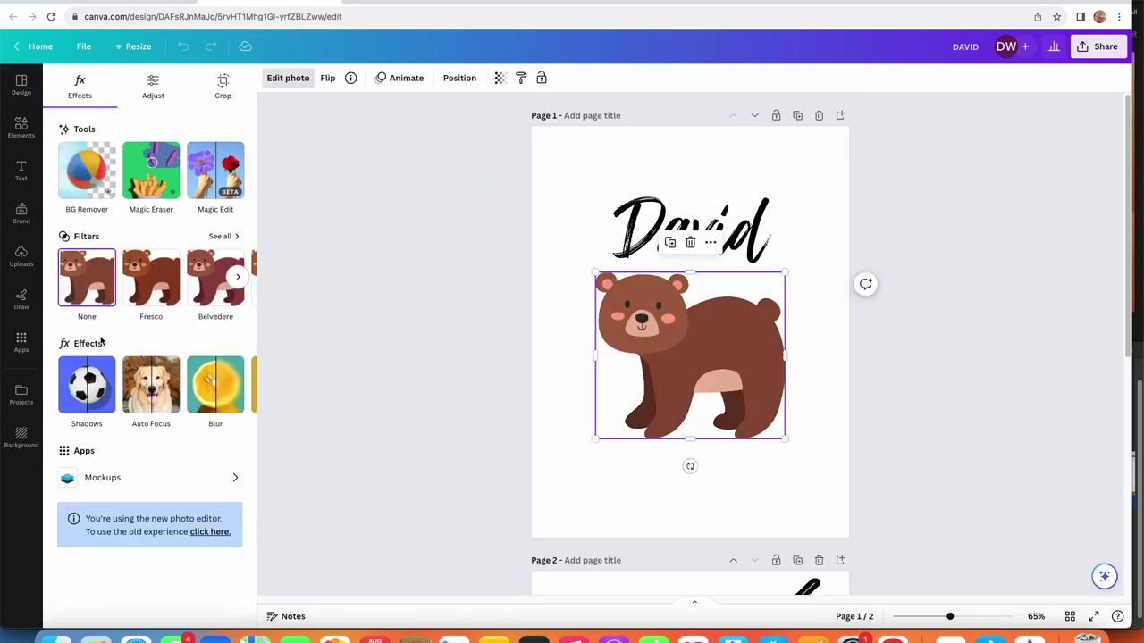
click(94, 373)
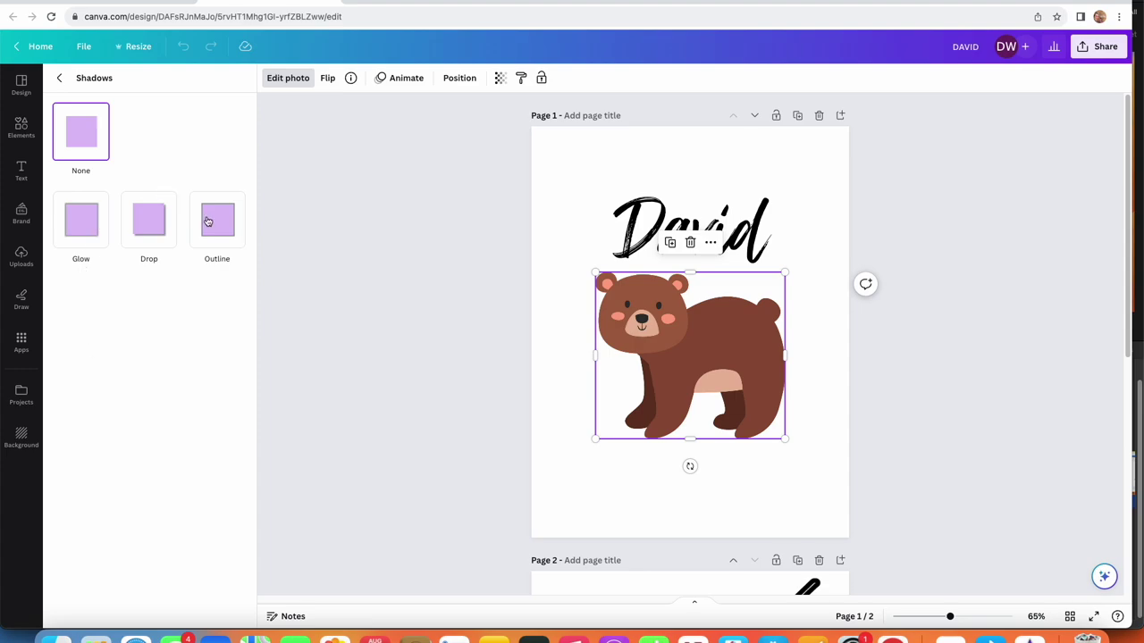
click(208, 221)
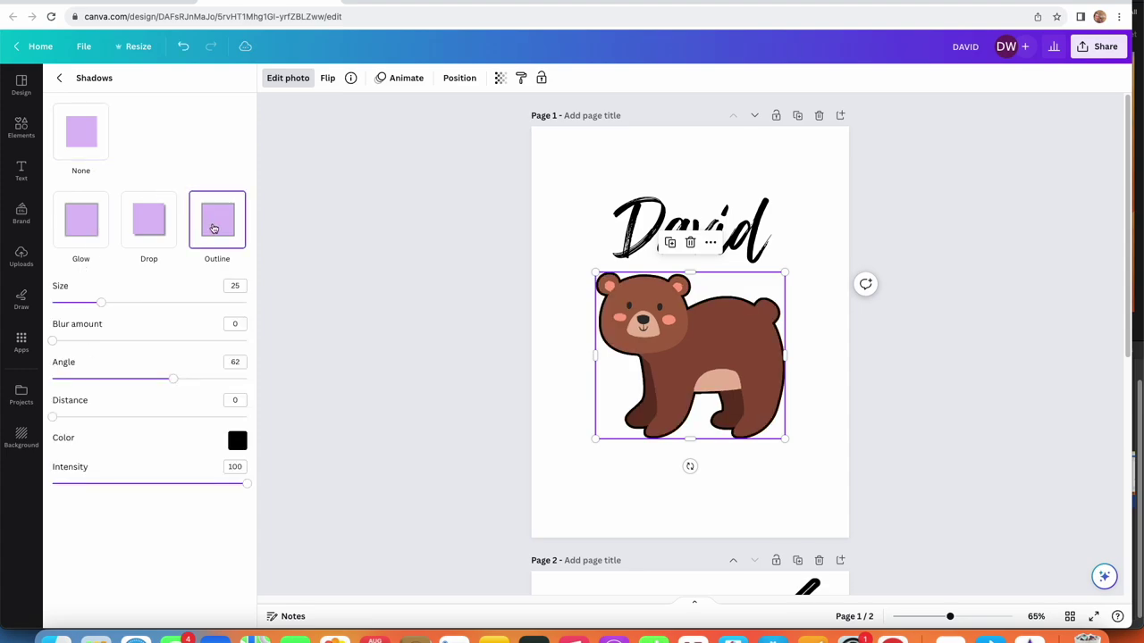
drag(103, 306, 193, 322)
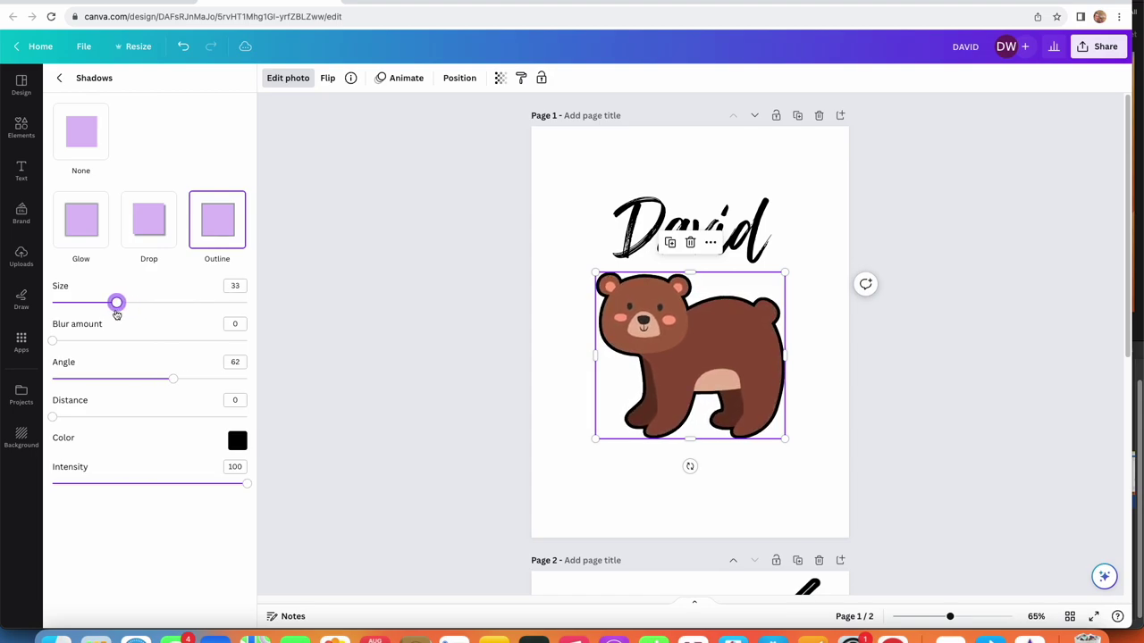
drag(116, 312, 79, 303)
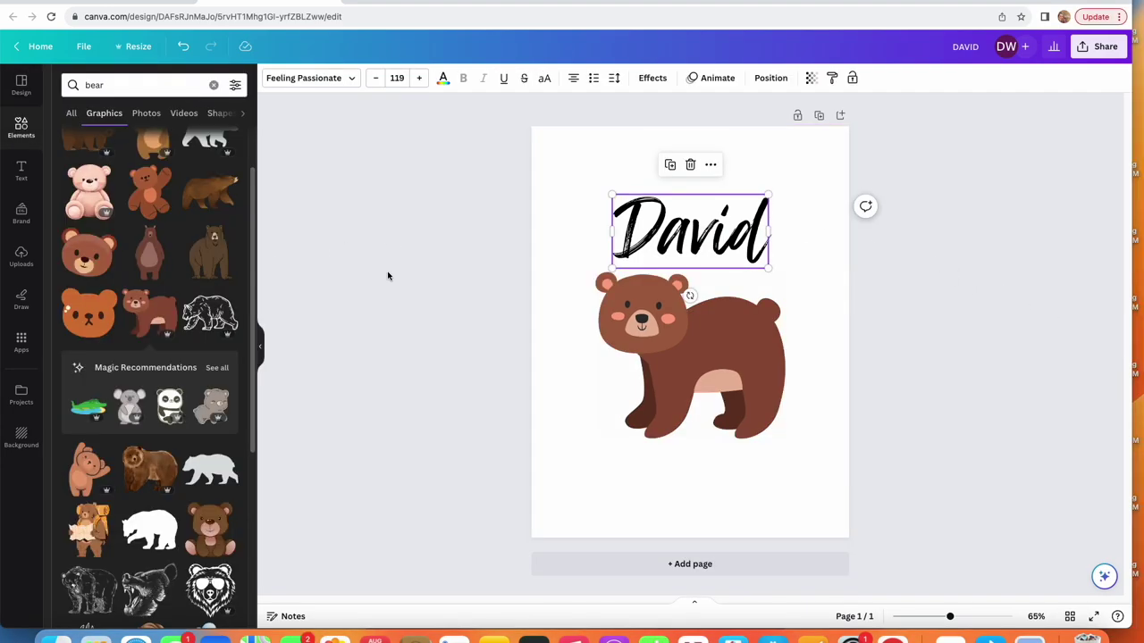
click(388, 274)
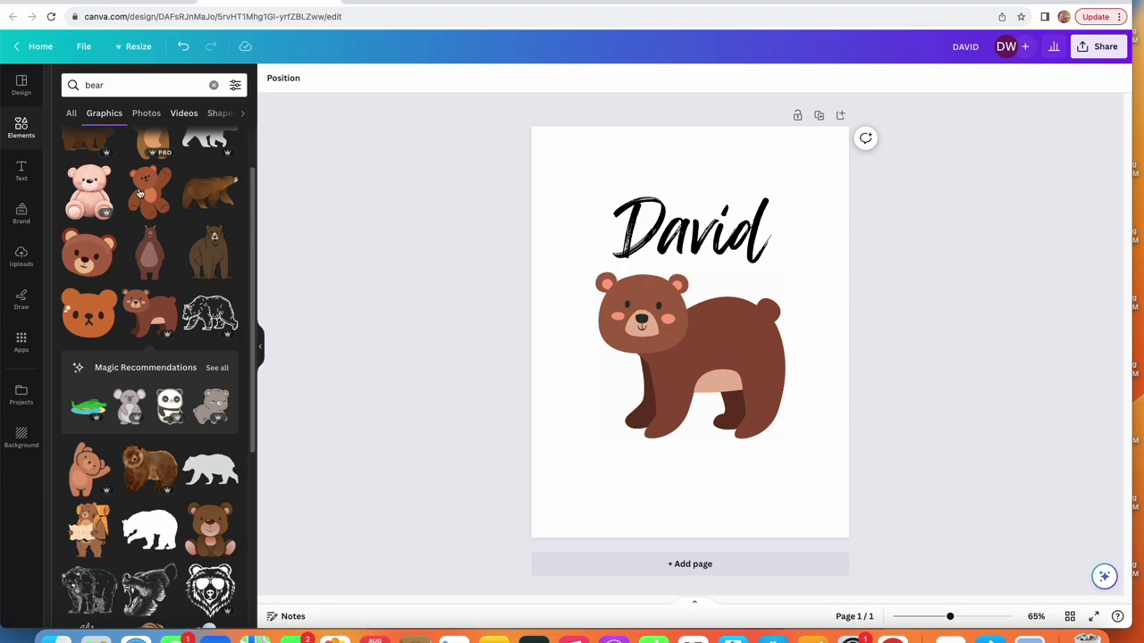
Step: Draw a red marker loop around both David and the bear
click(18, 302)
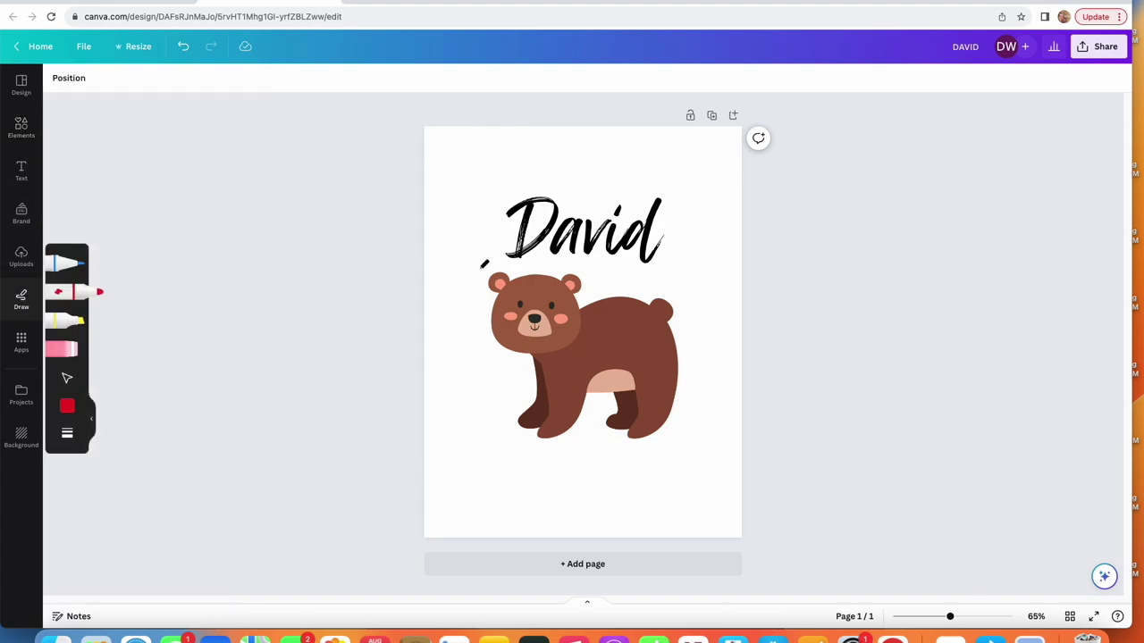
mouse_move(476, 267)
mouse_down()
mouse_move(469, 197)
mouse_move(533, 157)
mouse_move(697, 167)
mouse_move(721, 228)
mouse_move(685, 257)
mouse_move(729, 366)
mouse_move(686, 483)
mouse_move(535, 477)
mouse_move(460, 408)
mouse_move(506, 282)
mouse_move(475, 261)
mouse_up()
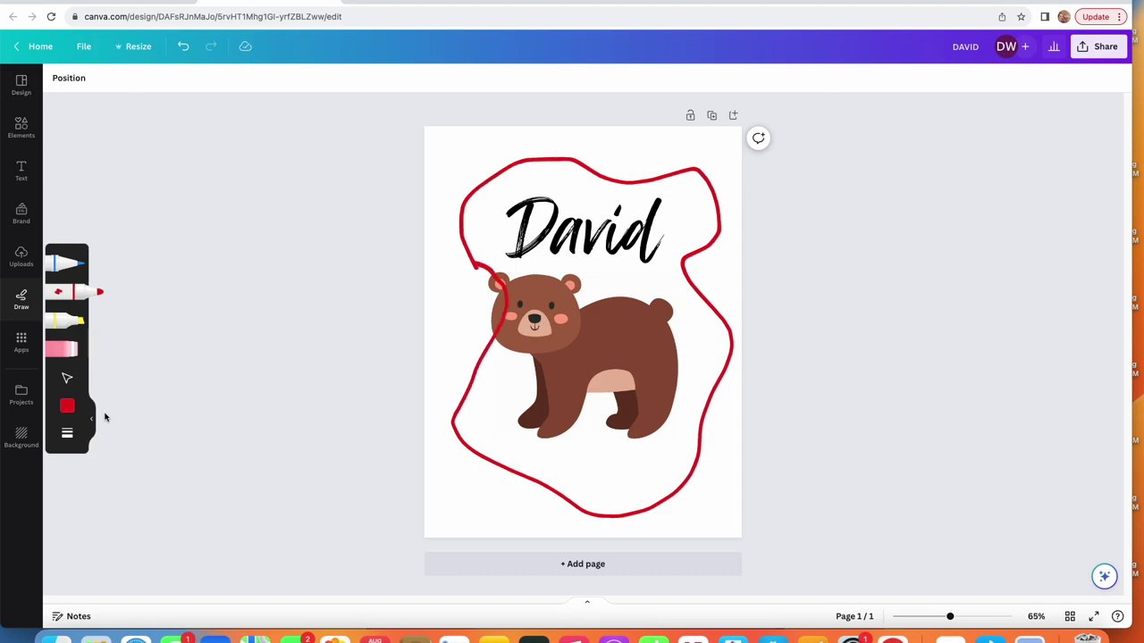
Step: Add the uploaded fish photo, enlarge it, and remove its background
click(21, 255)
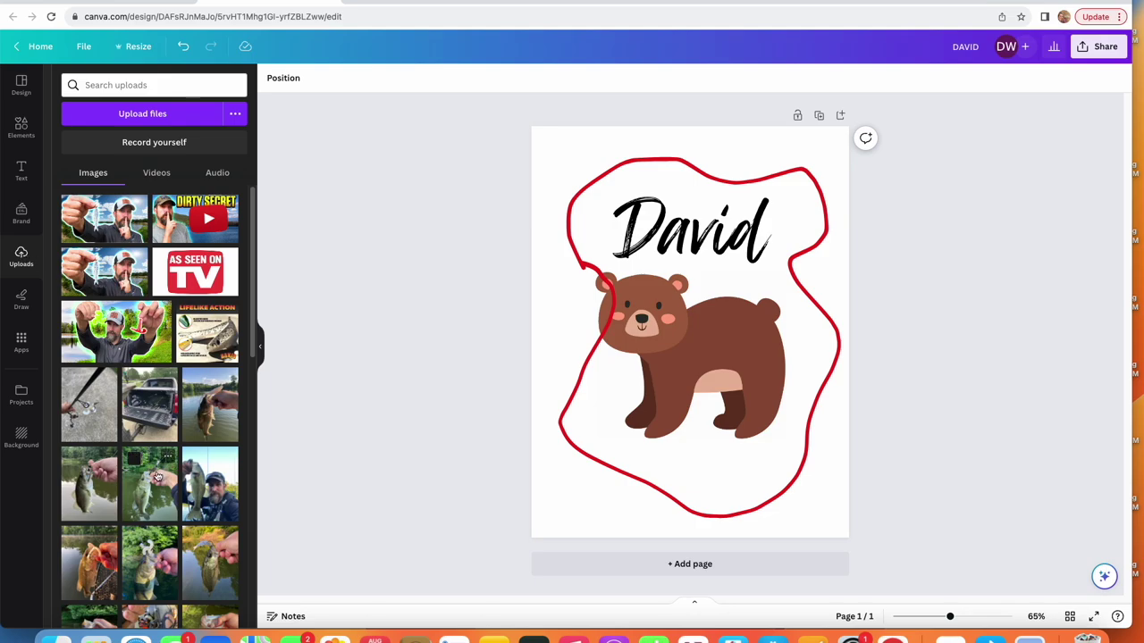
click(157, 476)
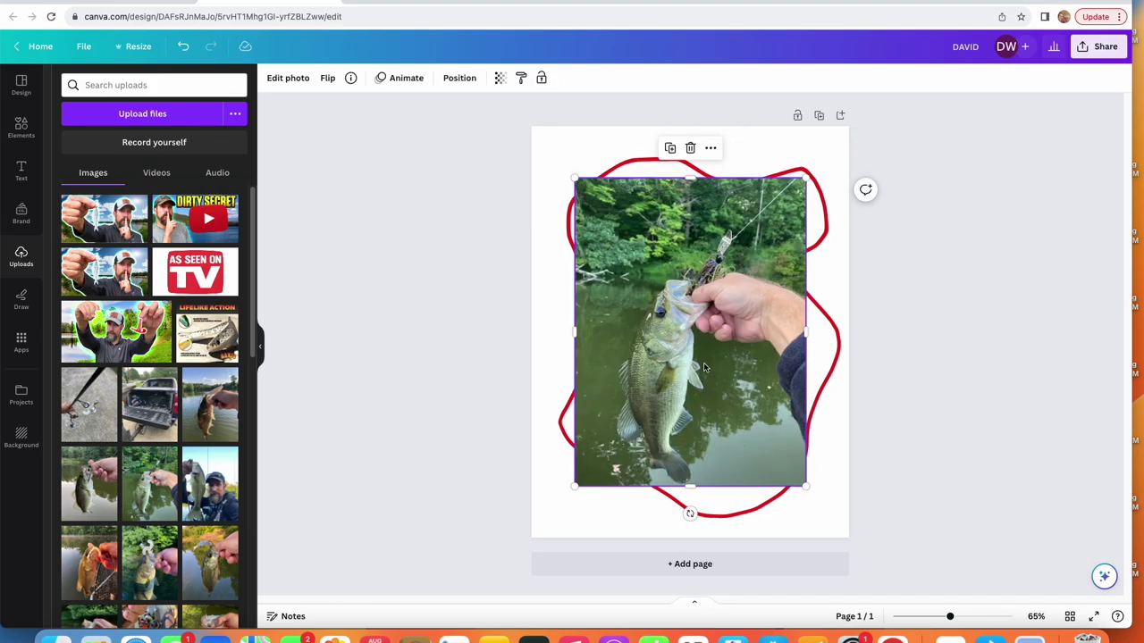
drag(704, 367, 686, 339)
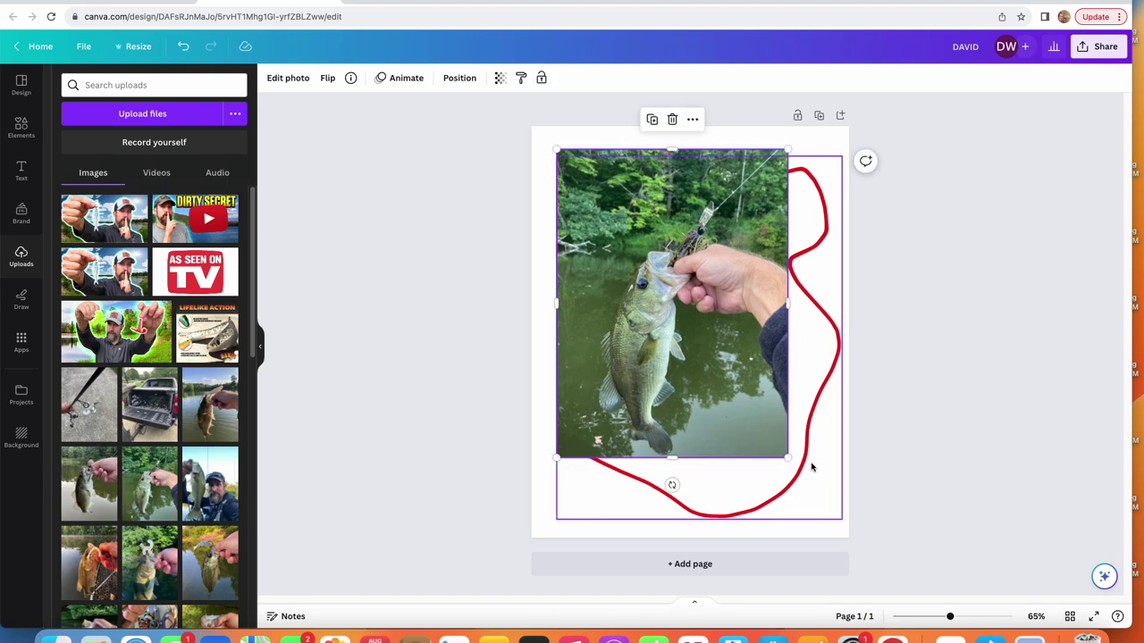
drag(786, 457, 837, 524)
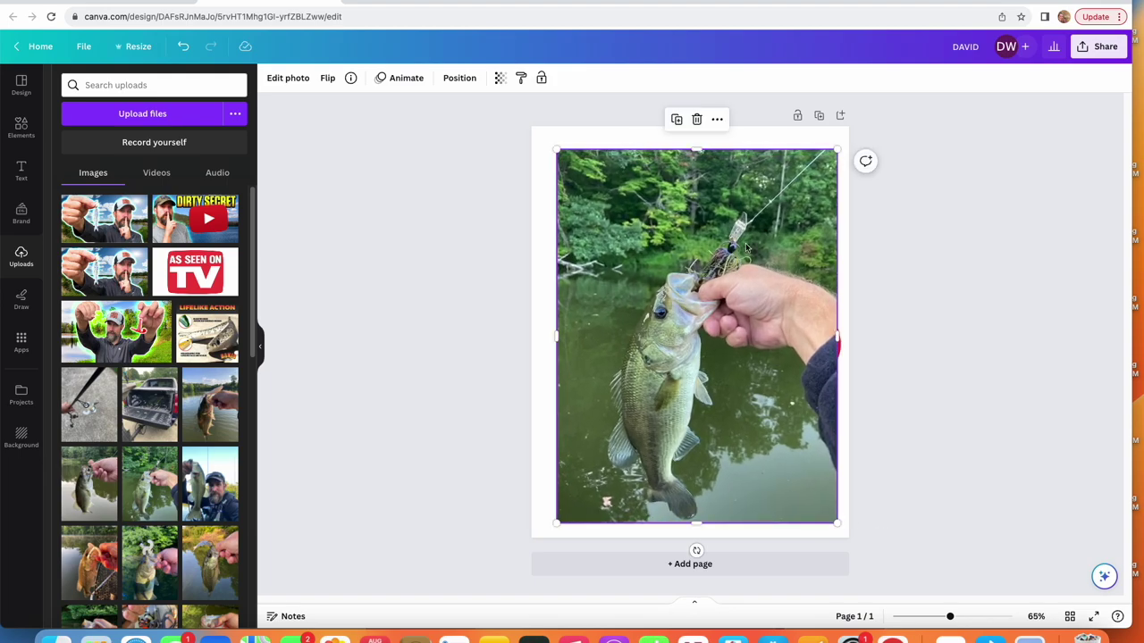
click(280, 81)
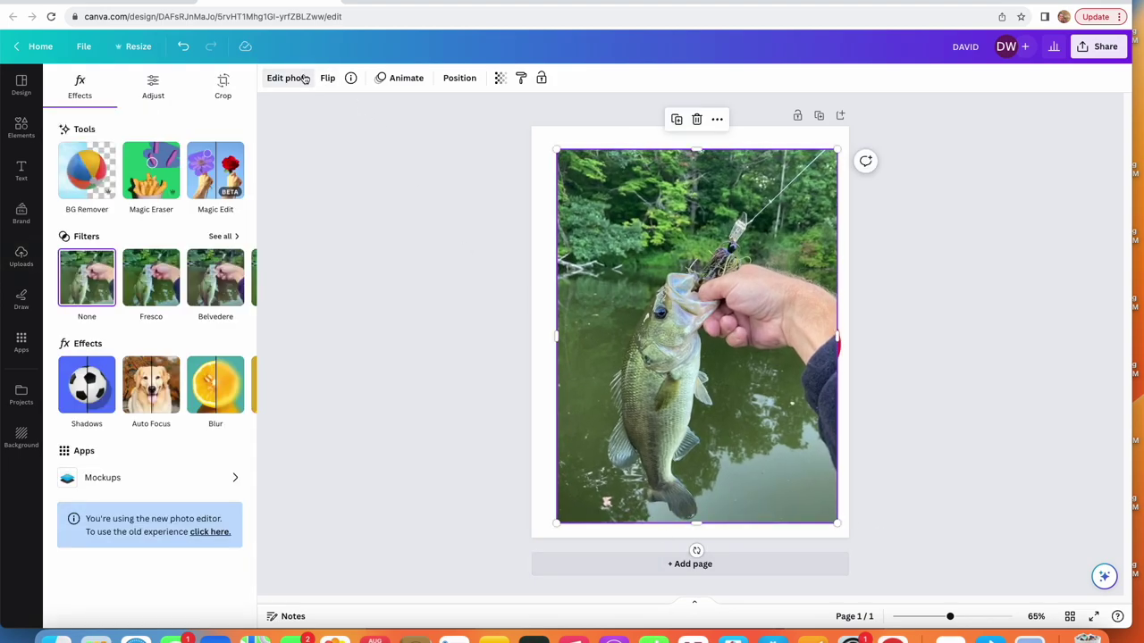
click(94, 174)
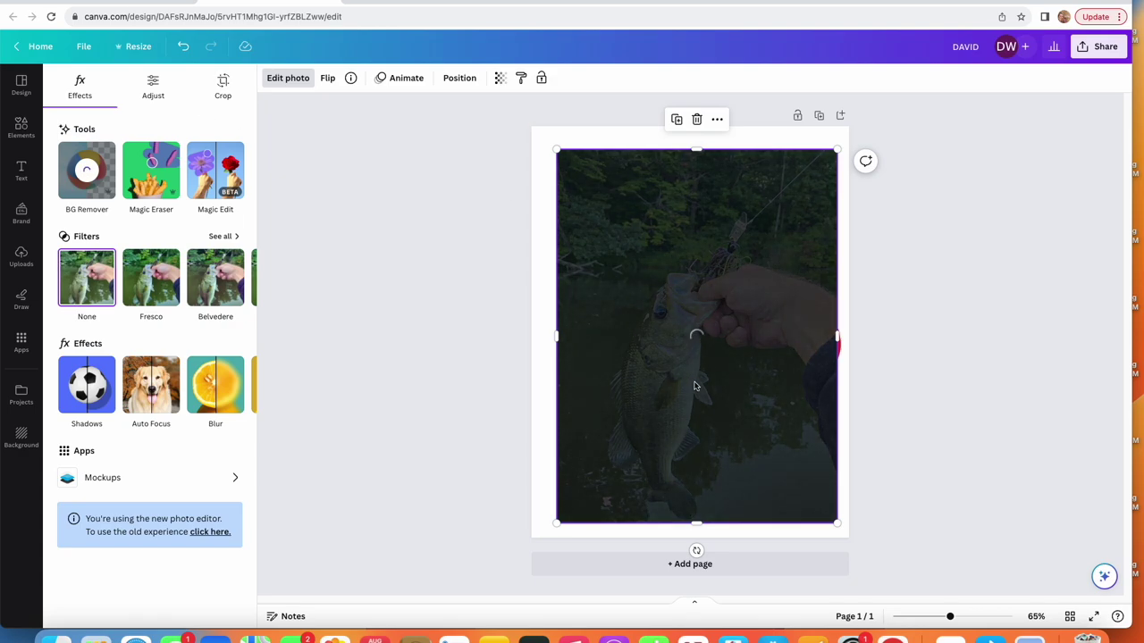
mouse_move(652, 422)
mouse_down()
mouse_move(656, 351)
mouse_move(652, 400)
mouse_up()
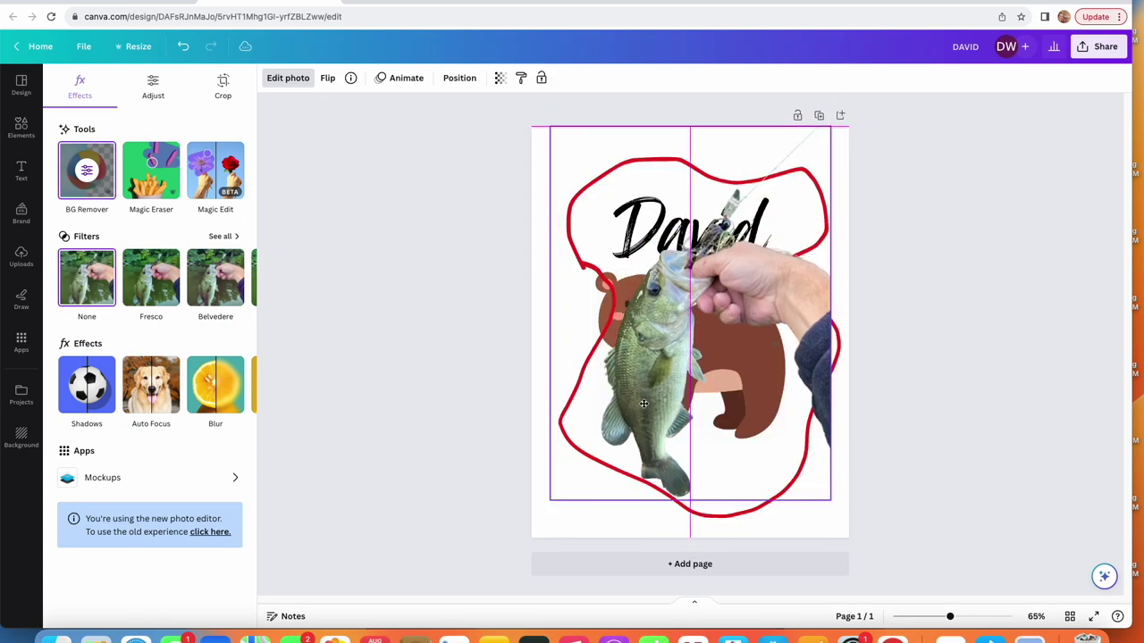
Step: Move the fish photo onto a new Page 2, filling it, and try Glow then Outline shadows
click(689, 564)
mouse_move(713, 361)
mouse_down()
mouse_move(677, 603)
mouse_move(705, 349)
mouse_up()
scroll(745, 247, up, 1)
drag(721, 306, 716, 286)
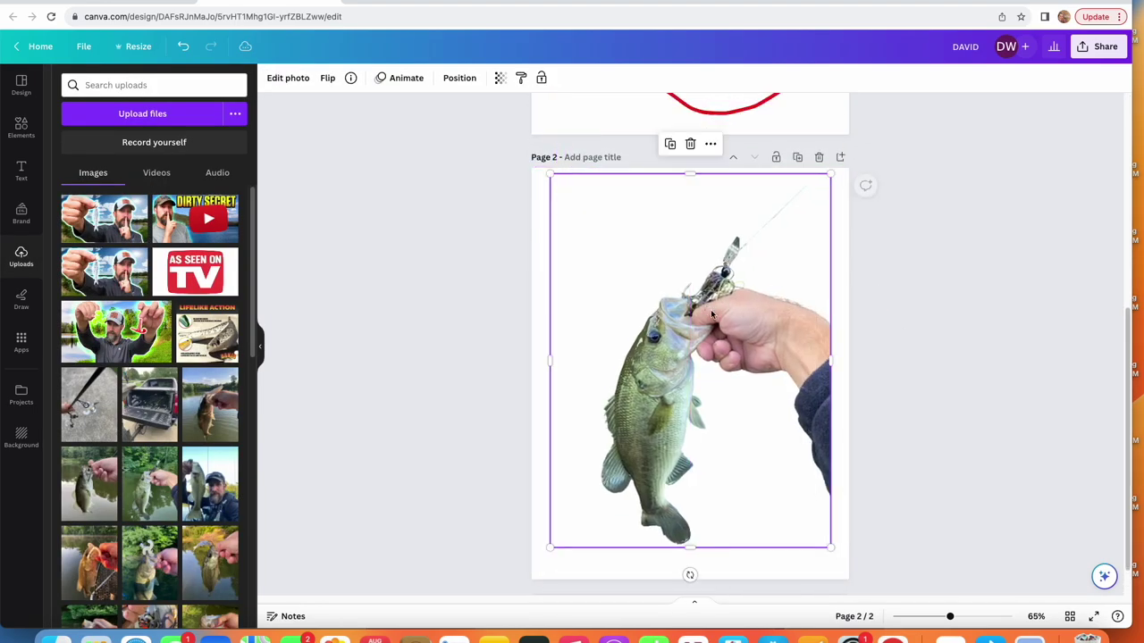
click(286, 78)
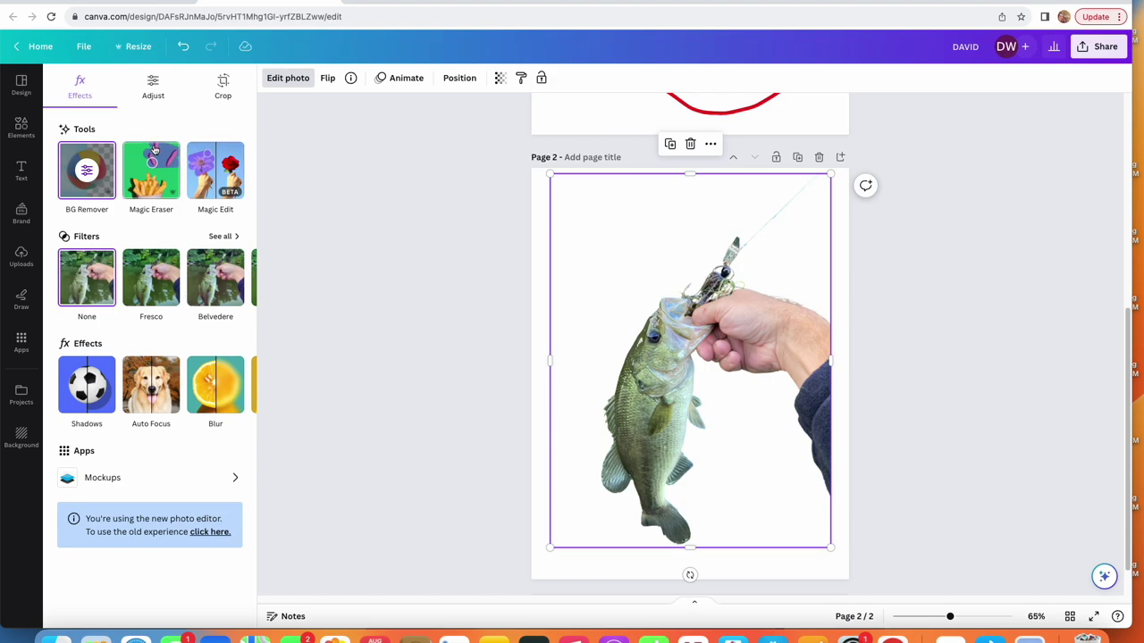
click(96, 378)
click(73, 227)
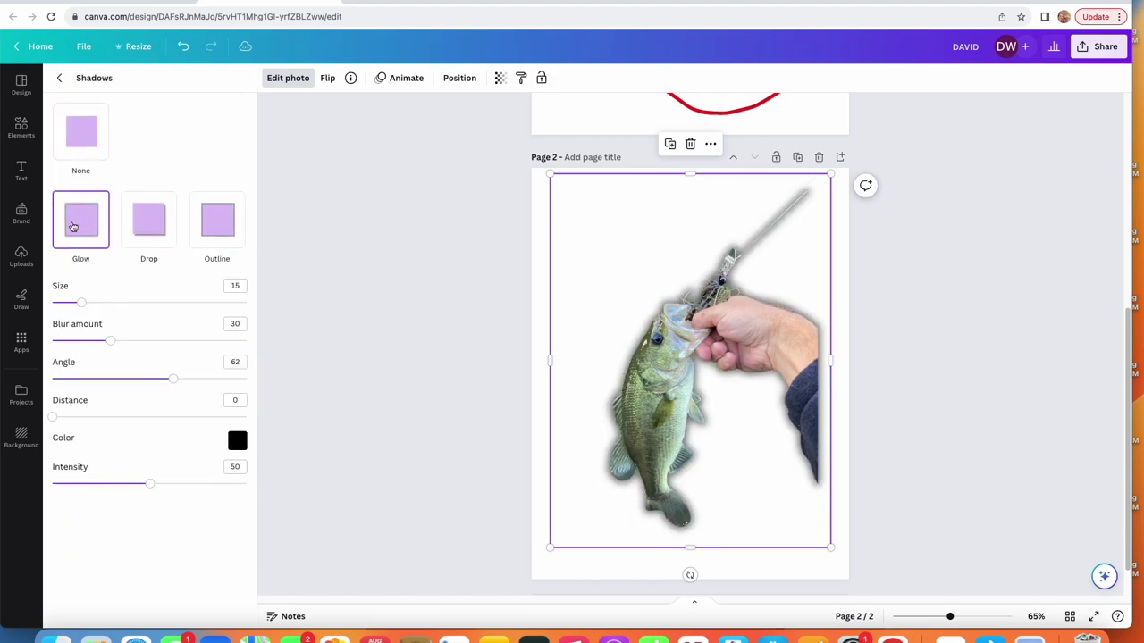
click(212, 218)
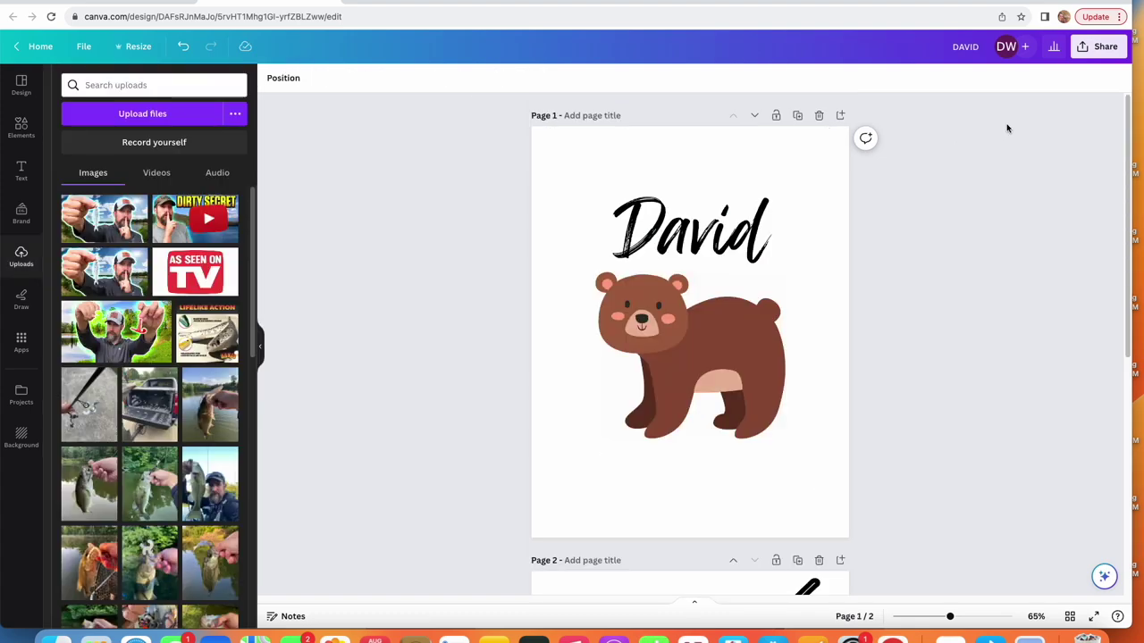
Step: Download only Page 1 of the David bear design from Canva as a PNG
click(1099, 52)
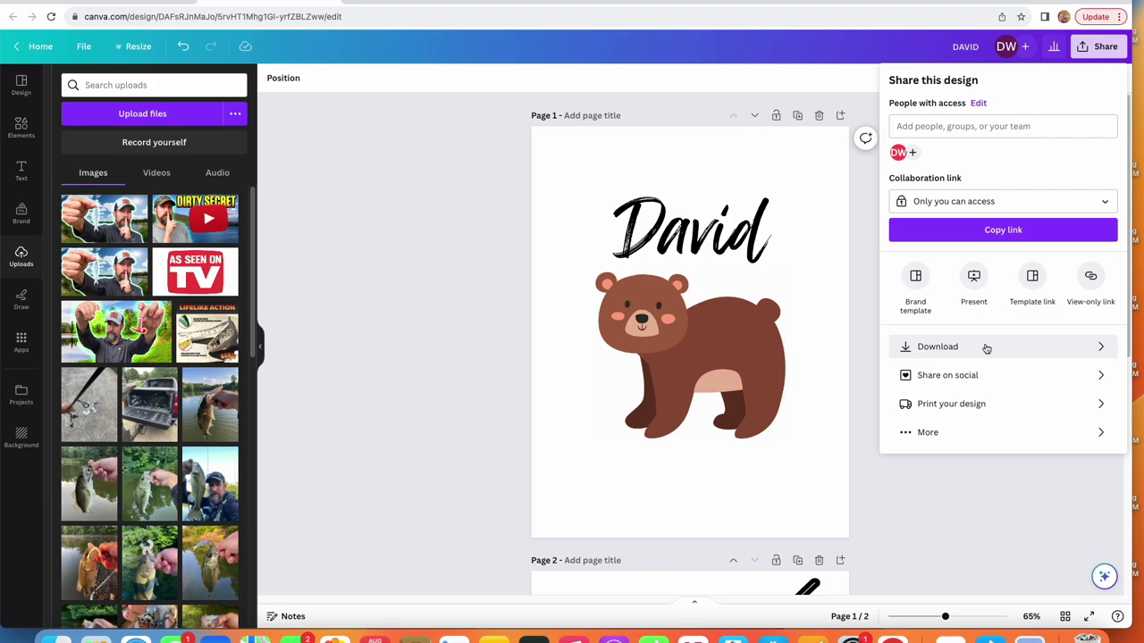
click(987, 349)
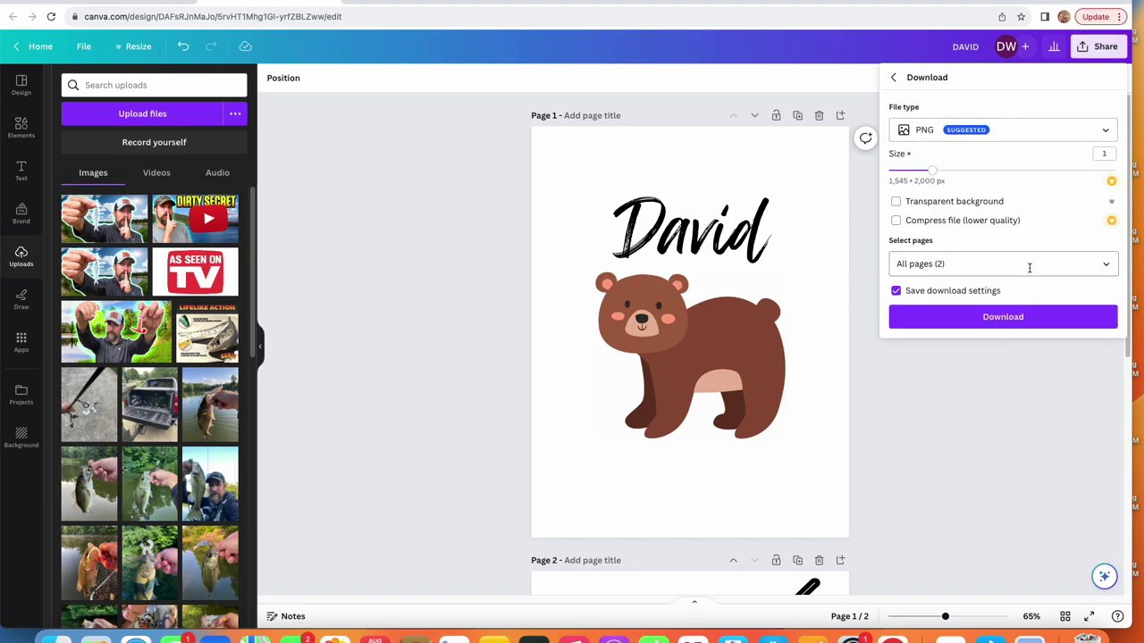
click(1105, 263)
click(1105, 298)
click(1104, 332)
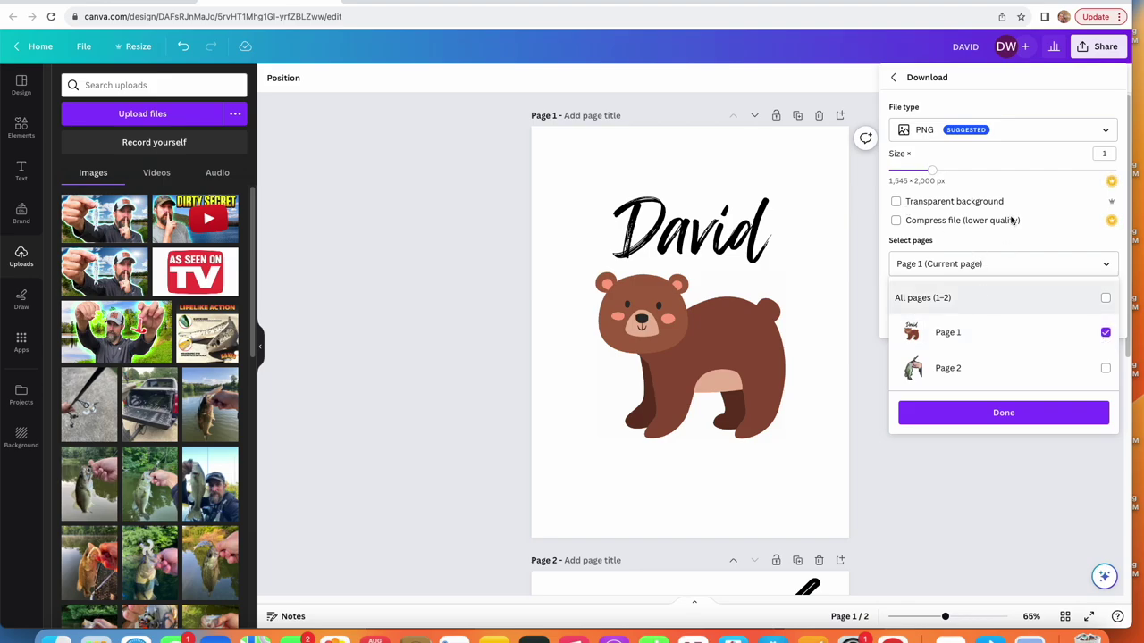
click(1023, 421)
click(1025, 316)
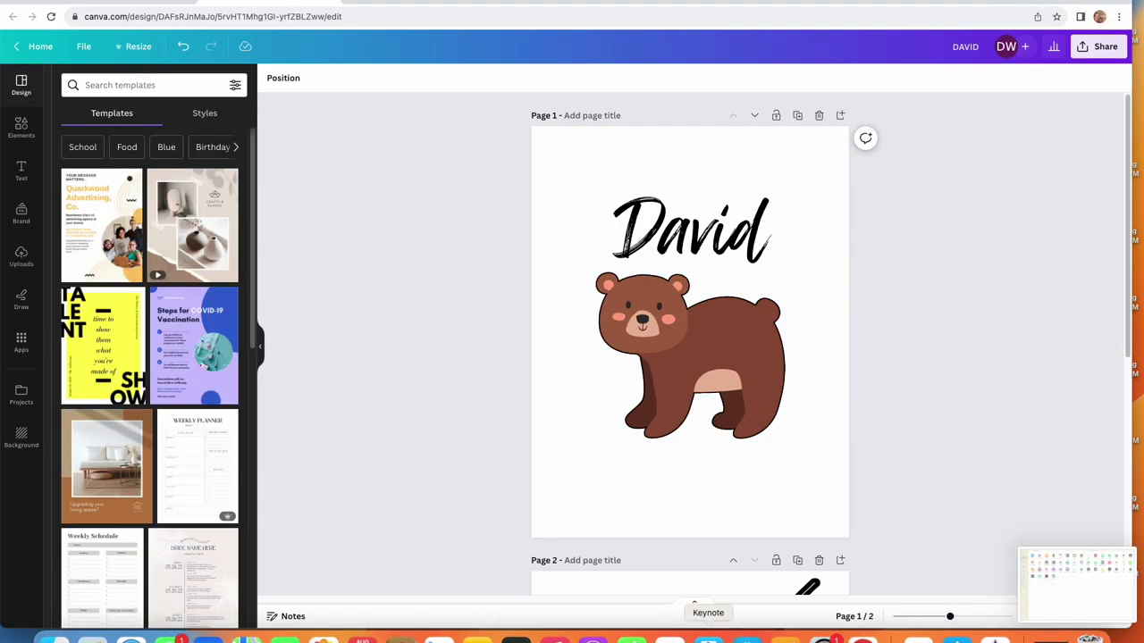
click(707, 636)
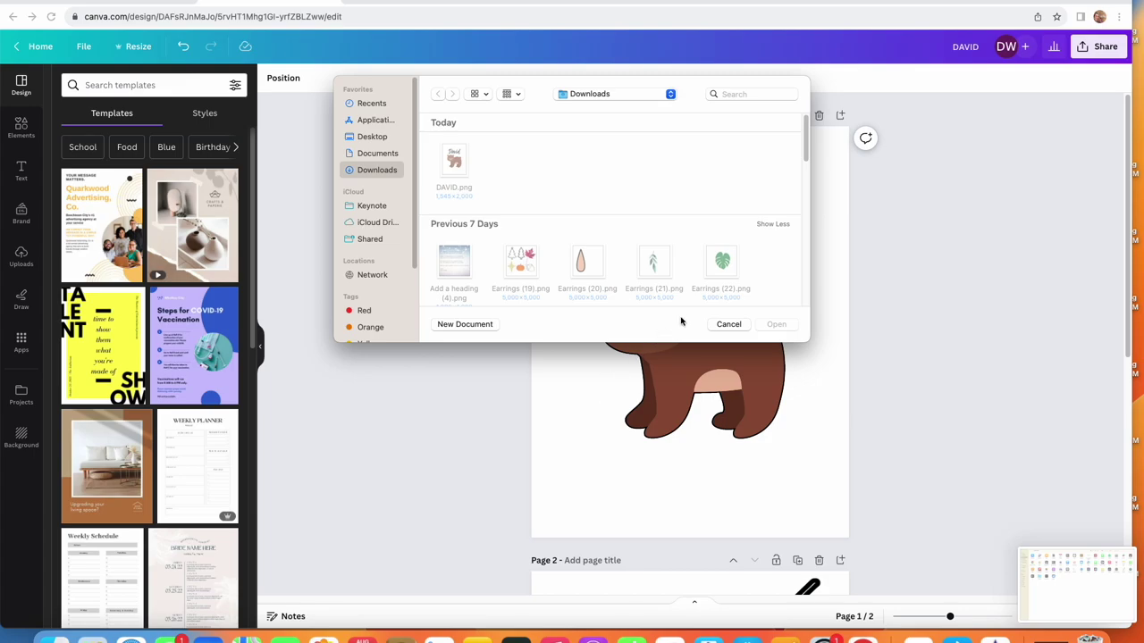
Step: Create a new Keynote document from the Basic White theme
click(472, 324)
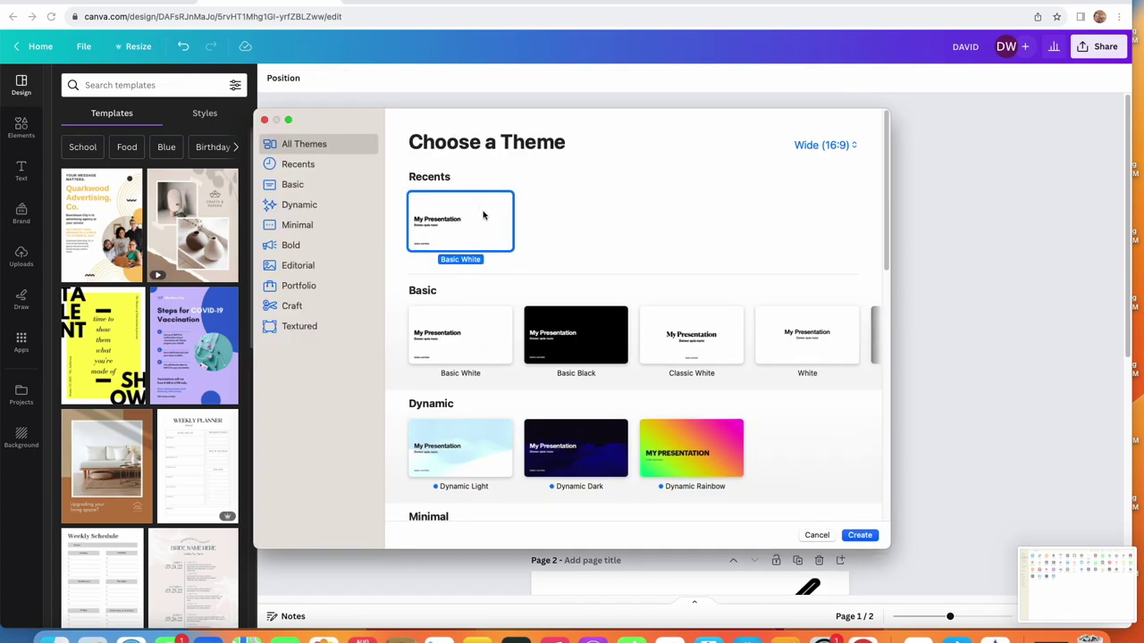
double_click(482, 215)
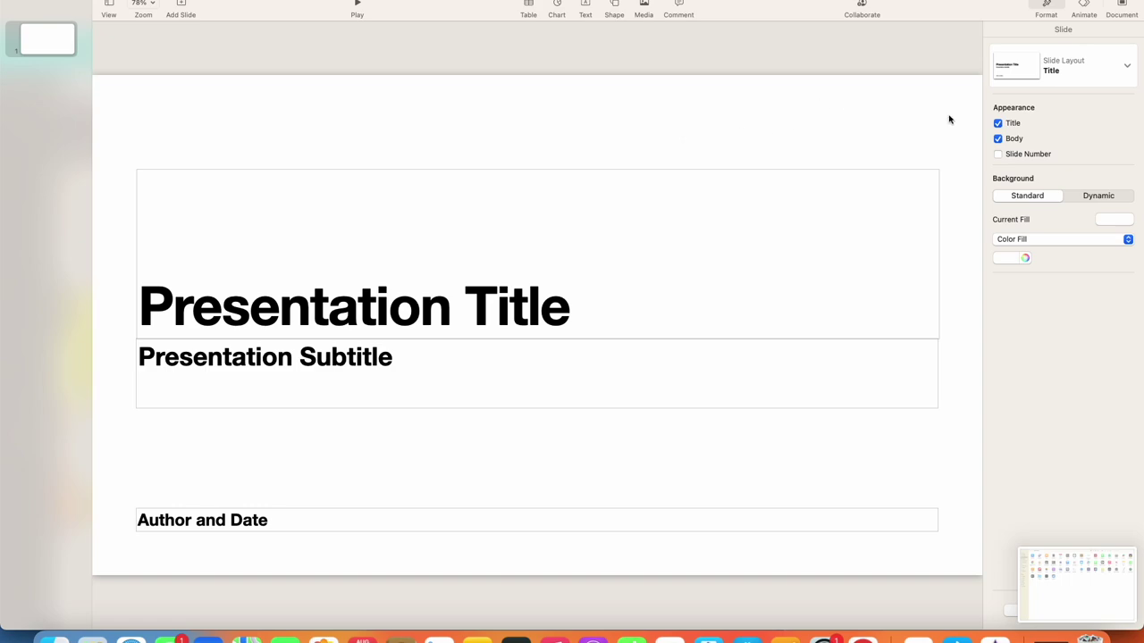
Step: Set a custom slide size of 612 width by 792 height in the Document settings
click(1121, 9)
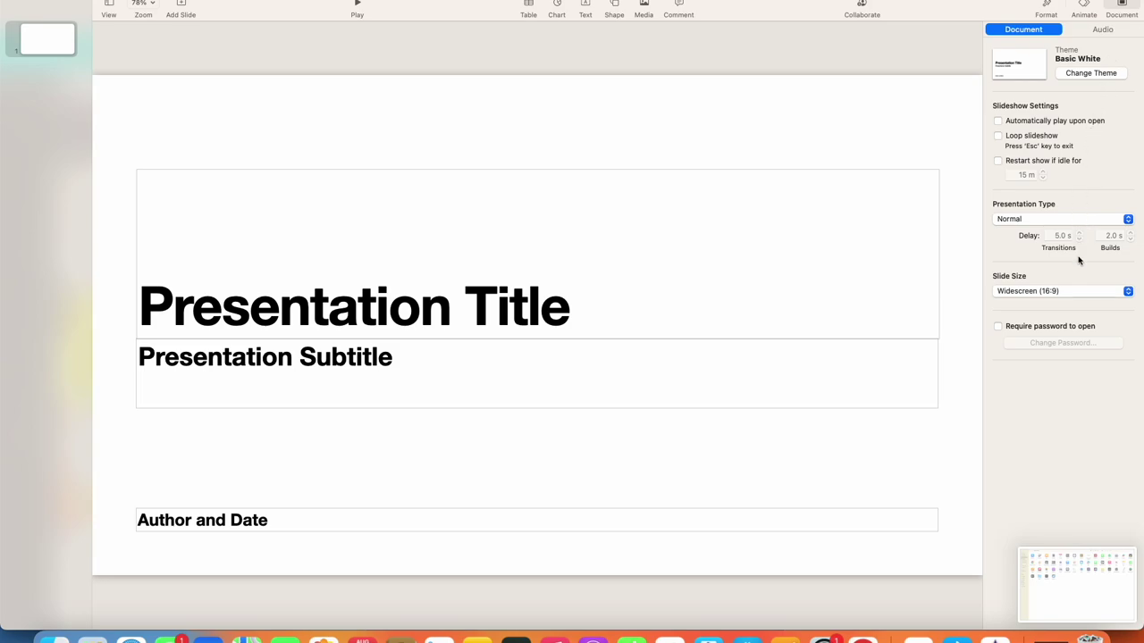
click(1086, 297)
click(1072, 309)
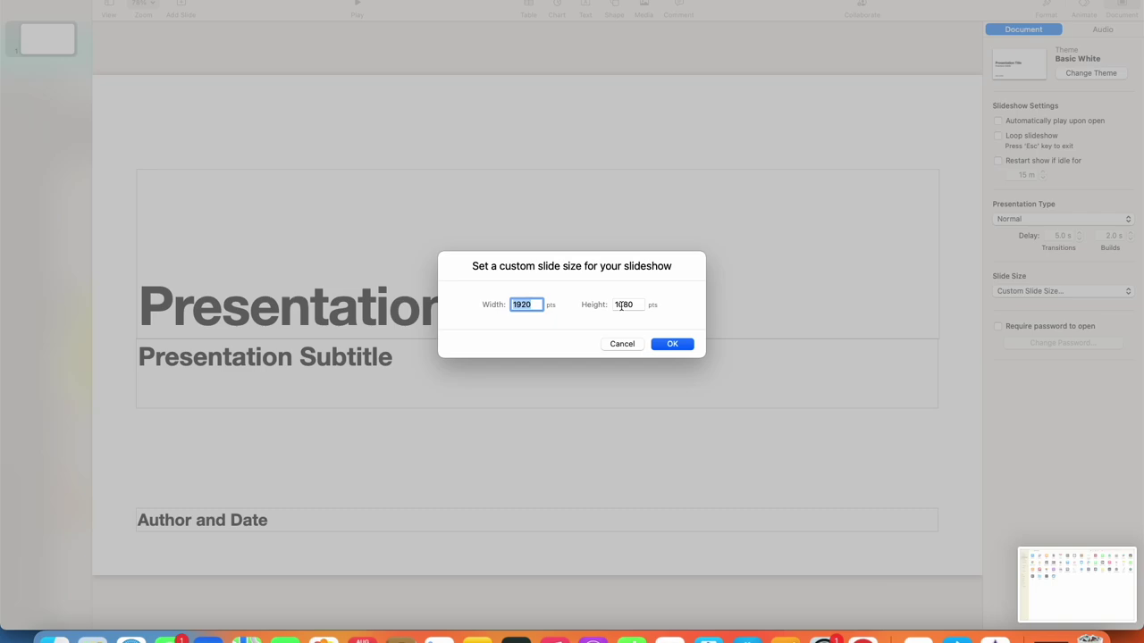
text(612)
key(Tab)
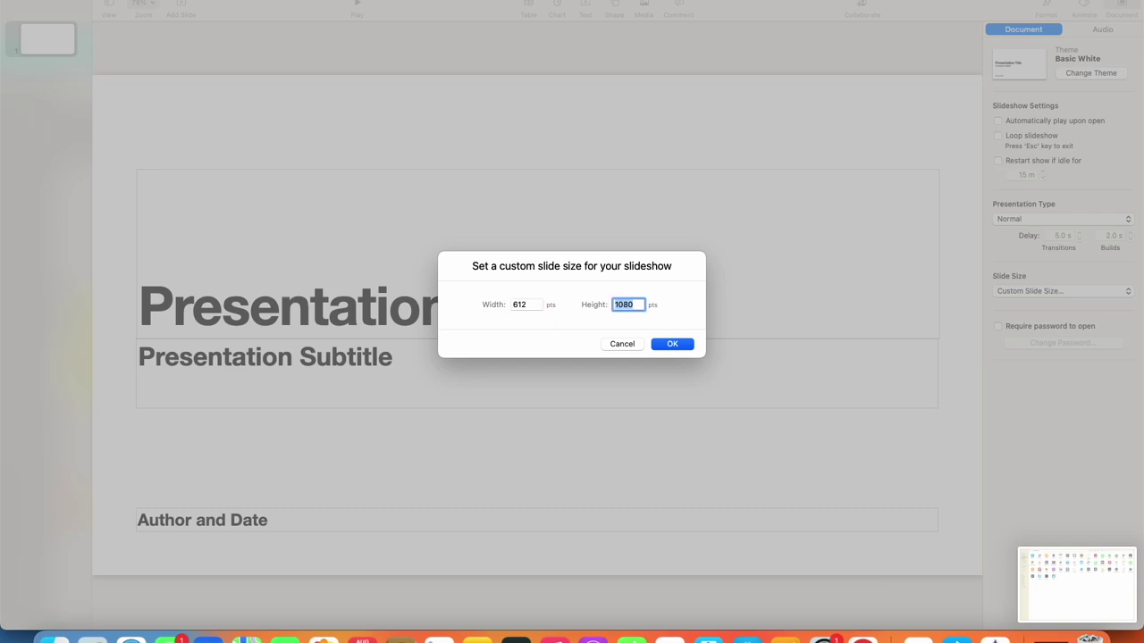
text(792)
click(672, 344)
click(670, 346)
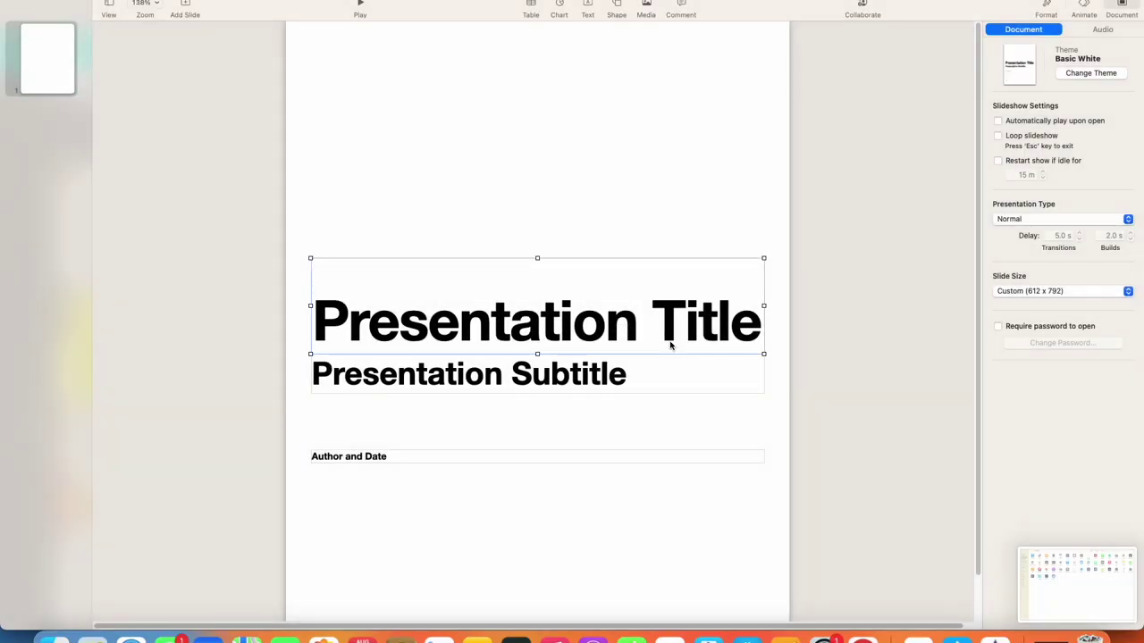
Step: Delete the title, subtitle and Author and Date text boxes from the slide
key(Delete)
click(670, 380)
key(Delete)
click(639, 456)
key(Delete)
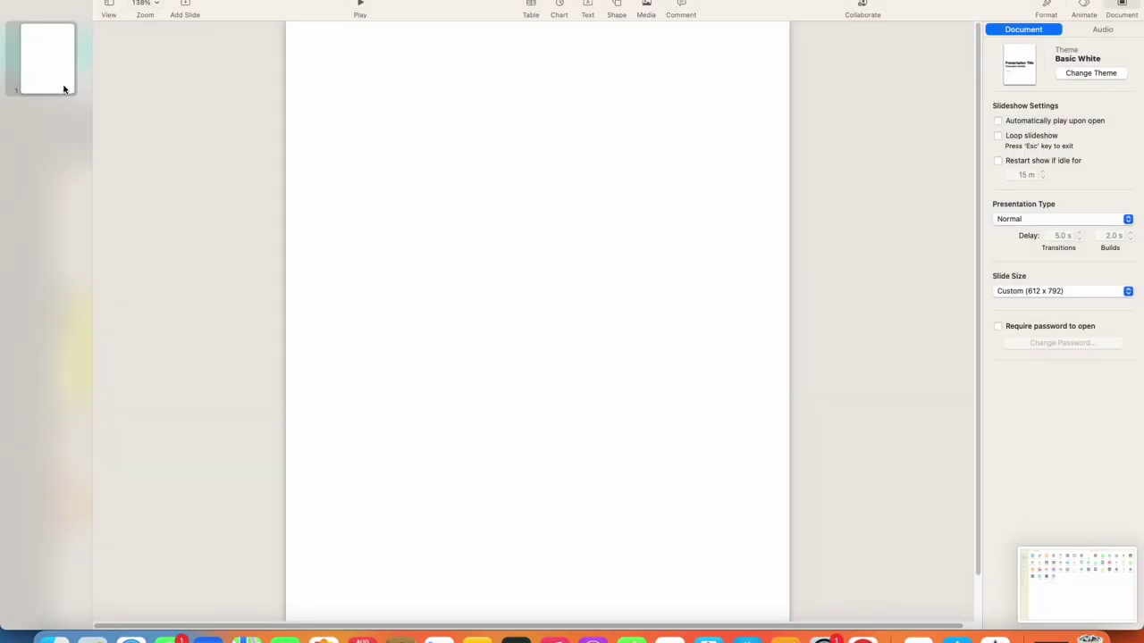
Step: Insert DAVID.png from Downloads via an Image Gallery and stretch it to fill the slide
click(134, 0)
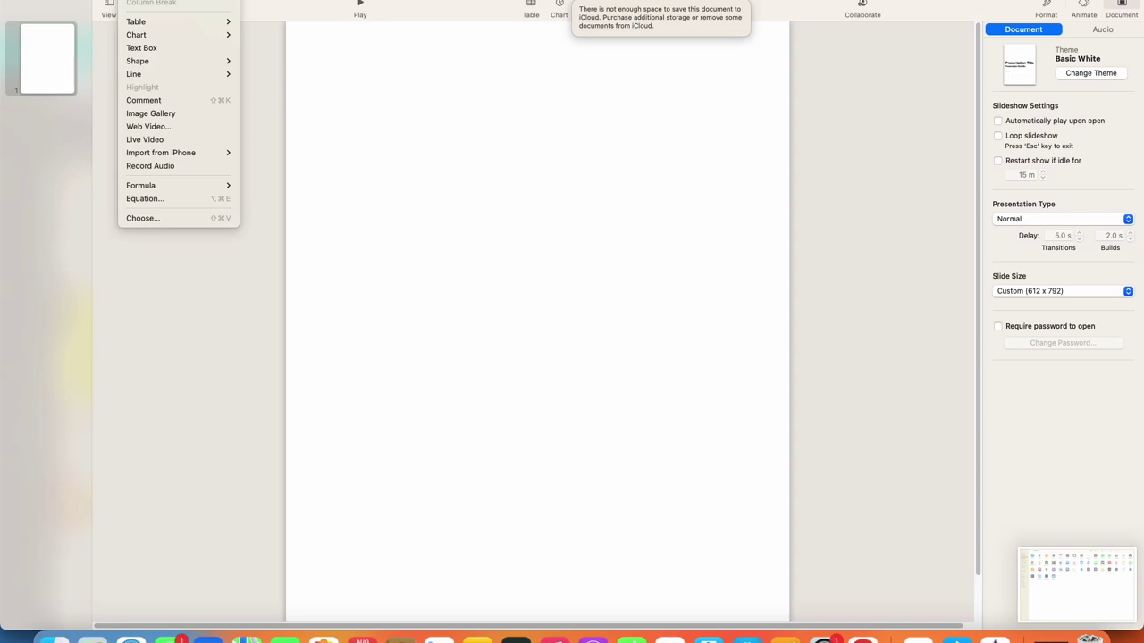
click(172, 116)
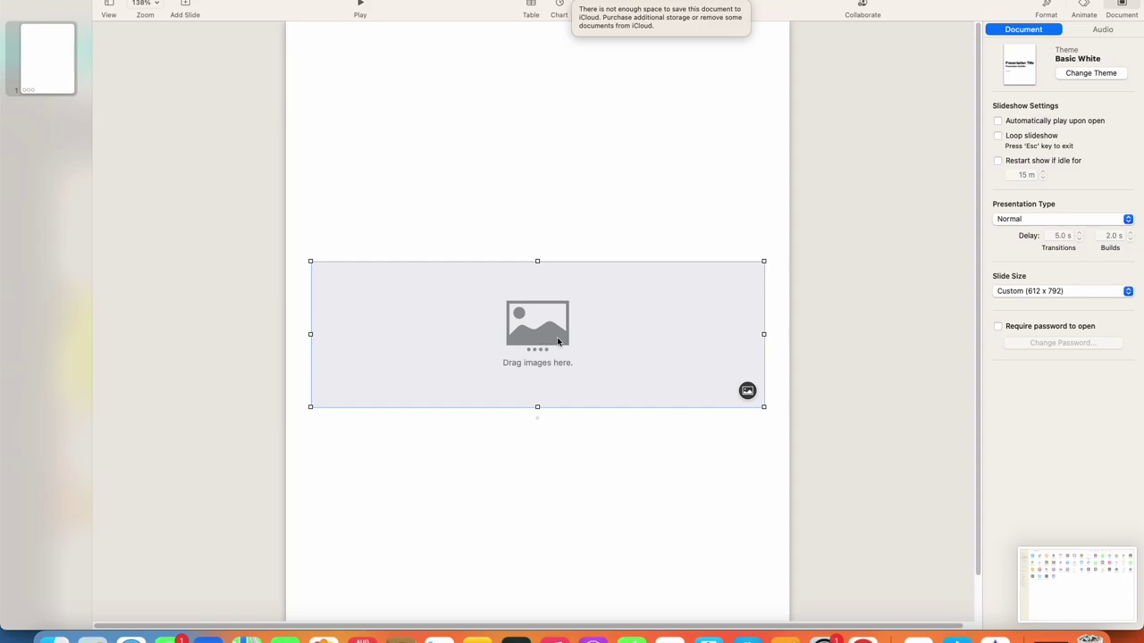
click(741, 391)
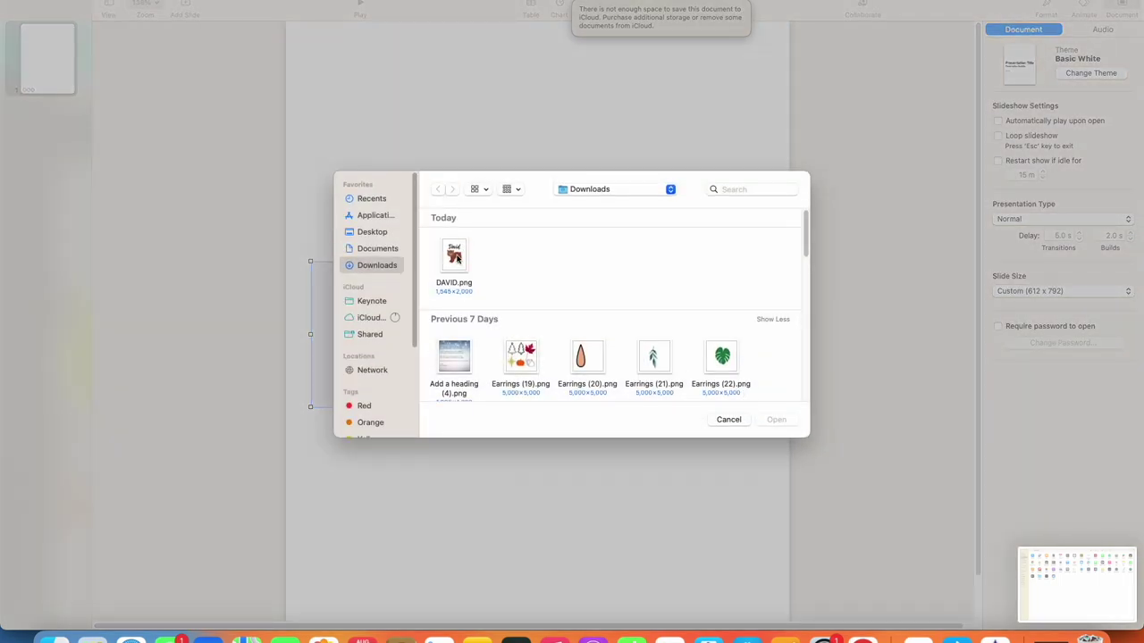
click(456, 258)
click(776, 420)
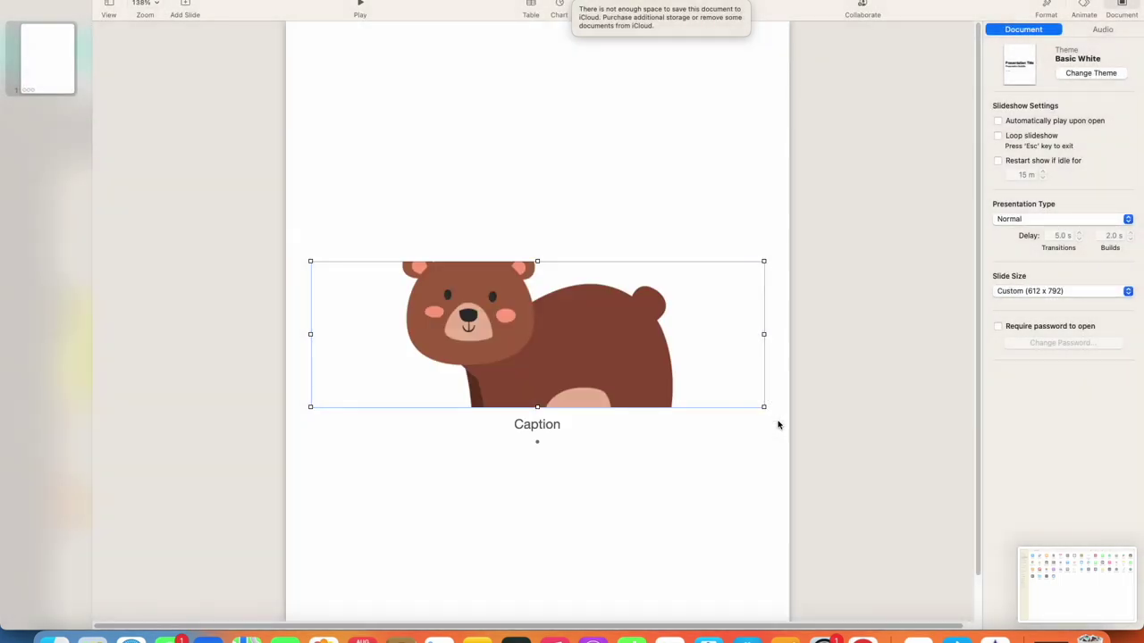
drag(537, 260, 537, 24)
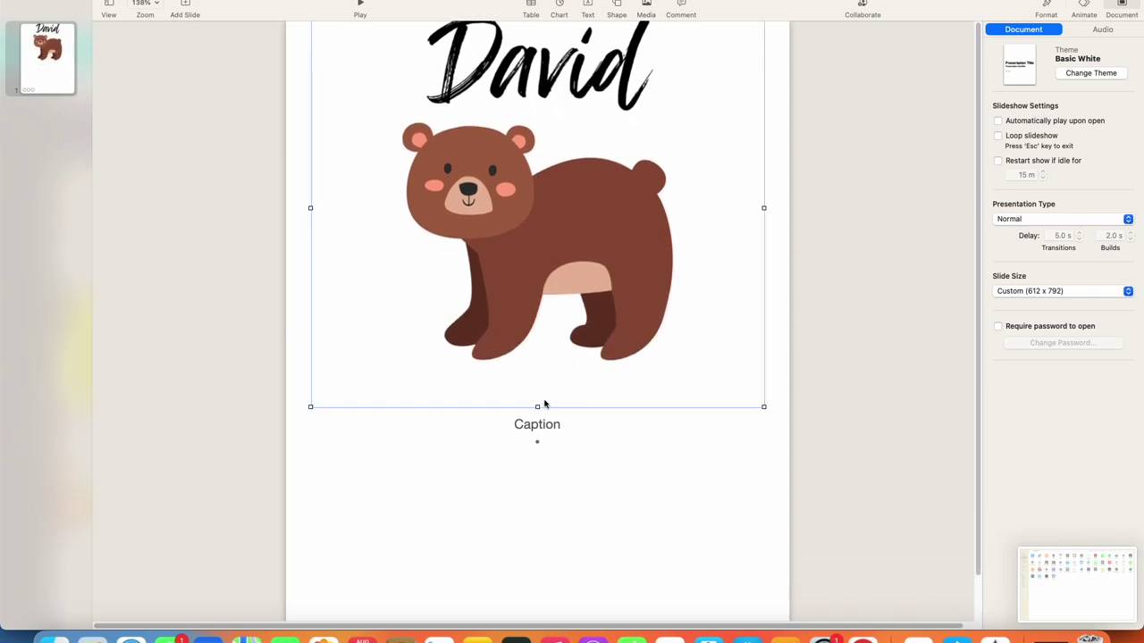
drag(537, 406, 554, 636)
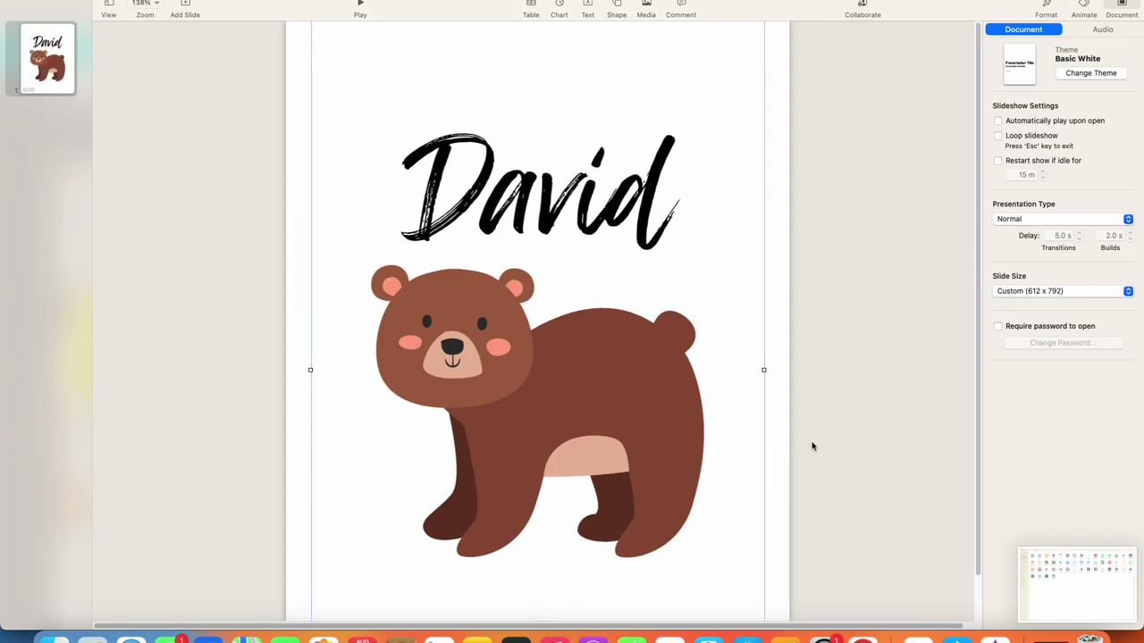
click(812, 447)
click(85, 0)
Step: Open the print settings and expand Page Attributes to reveal paper size and orientation
click(116, 231)
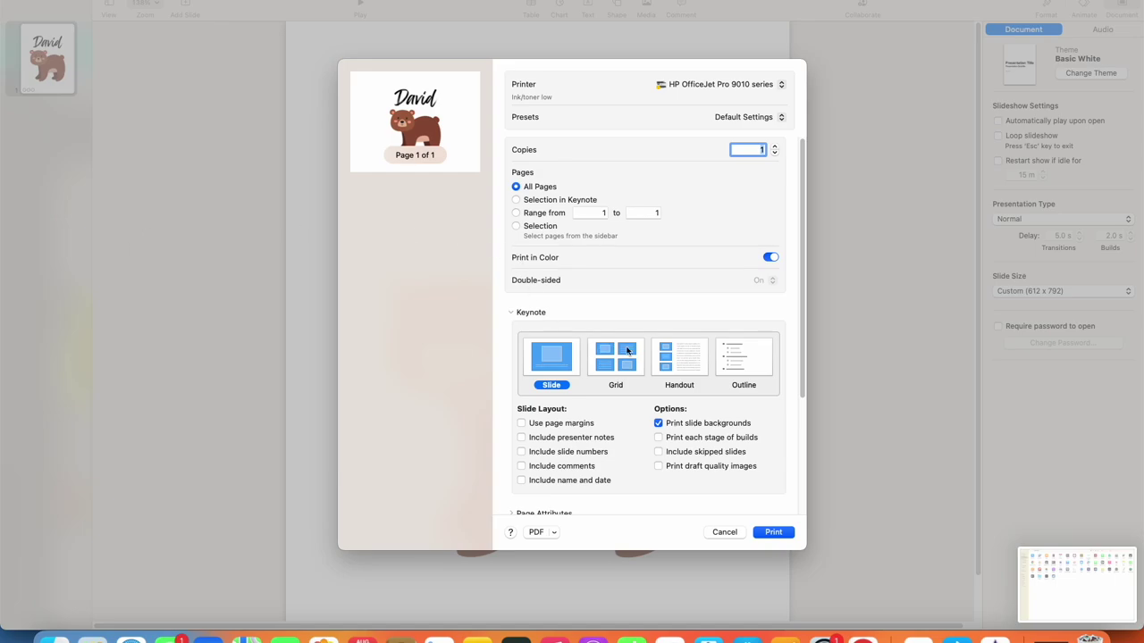
scroll(753, 396, down, 5)
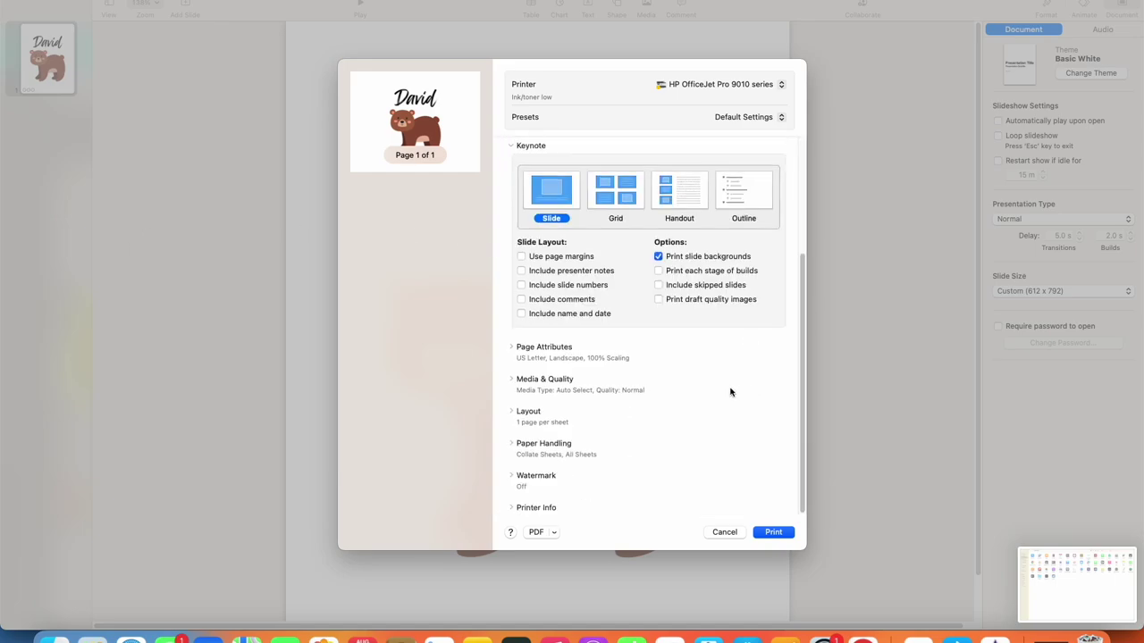
click(516, 350)
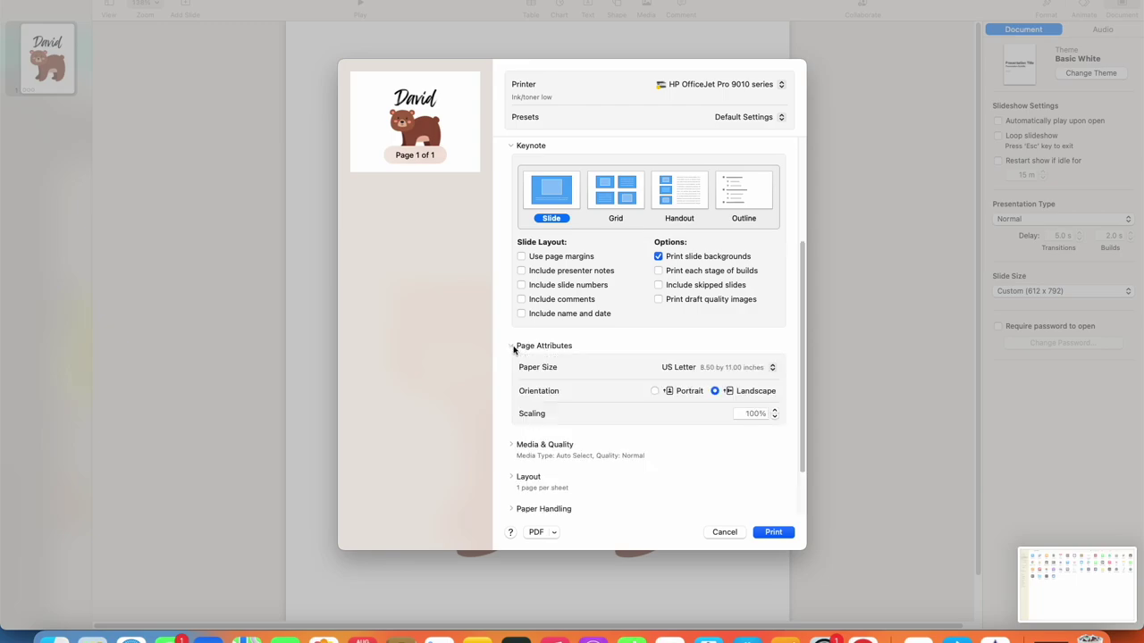